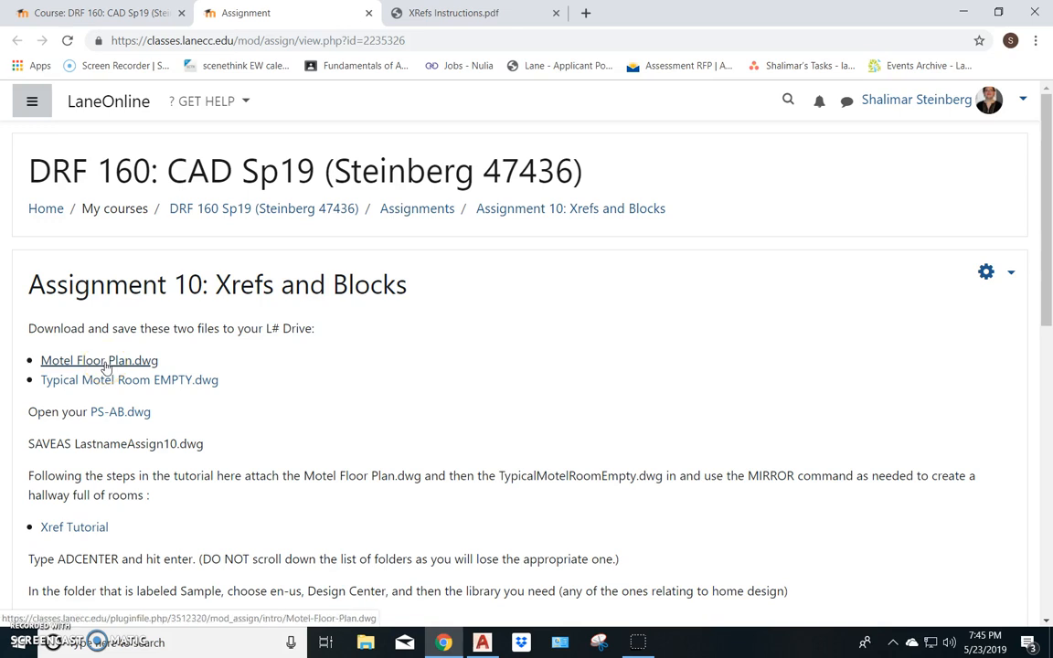
- Download Motel Floor Plan.dwg and Typical Motel Room EMPTY.dwg from the assignment page and open the motel room drawing in AutoCAD
{"action": "left_click", "coordinate": [104, 362]}
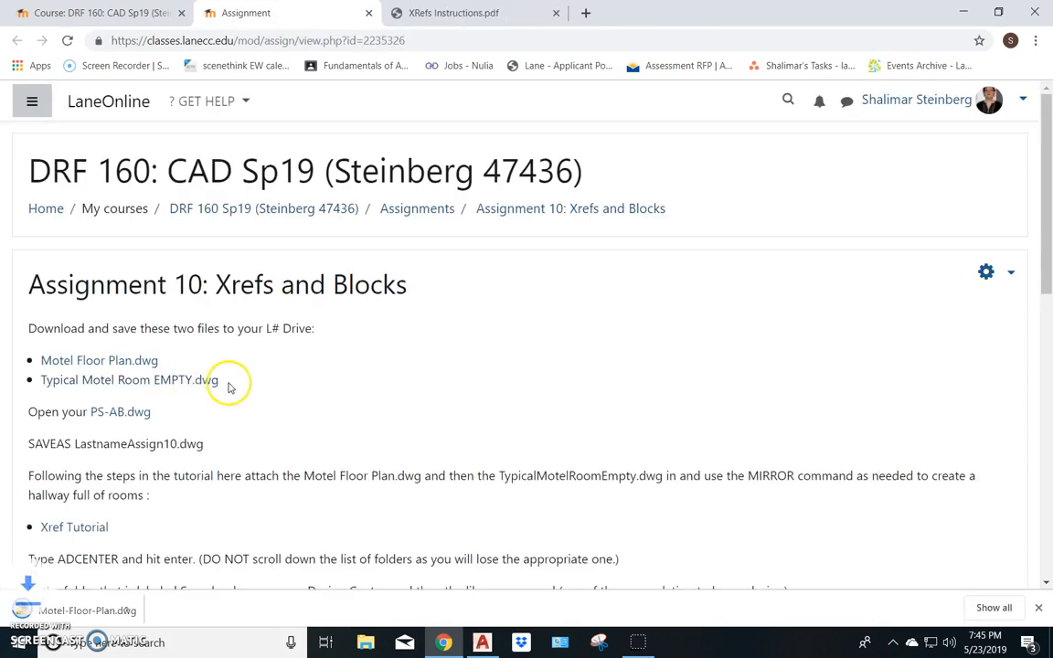
{"action": "left_click", "coordinate": [119, 382]}
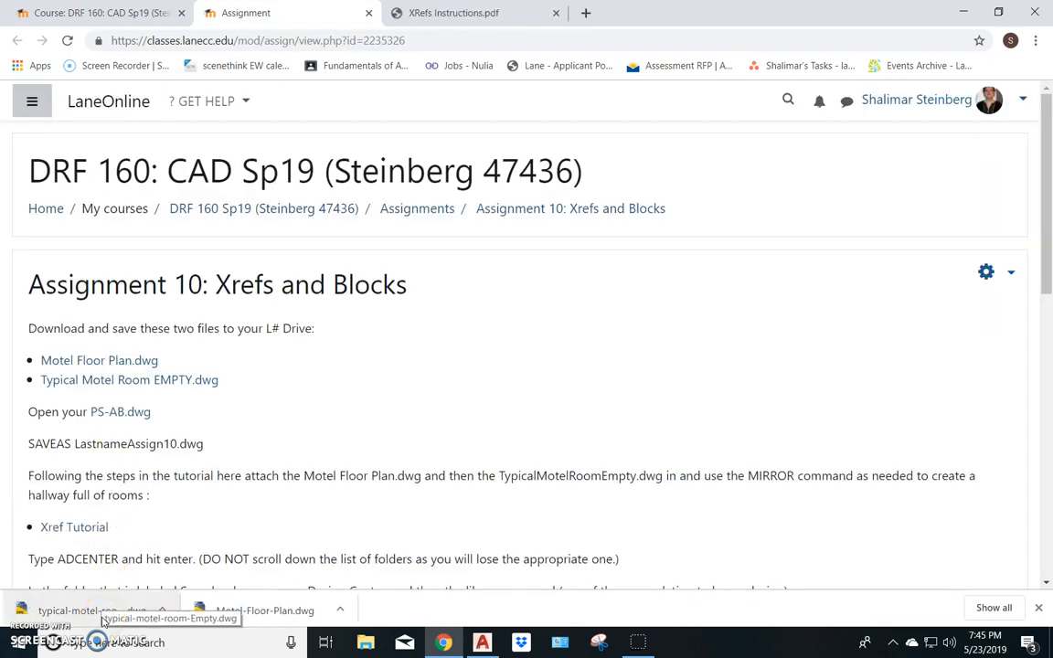
{"action": "left_click", "coordinate": [92, 611]}
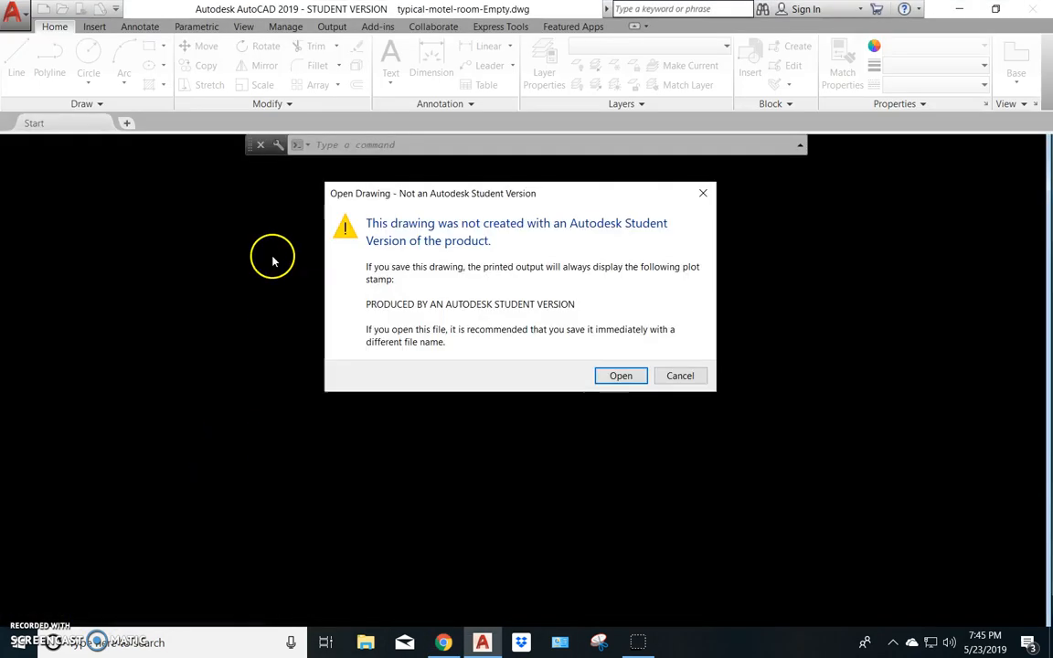
{"action": "left_click", "coordinate": [619, 376]}
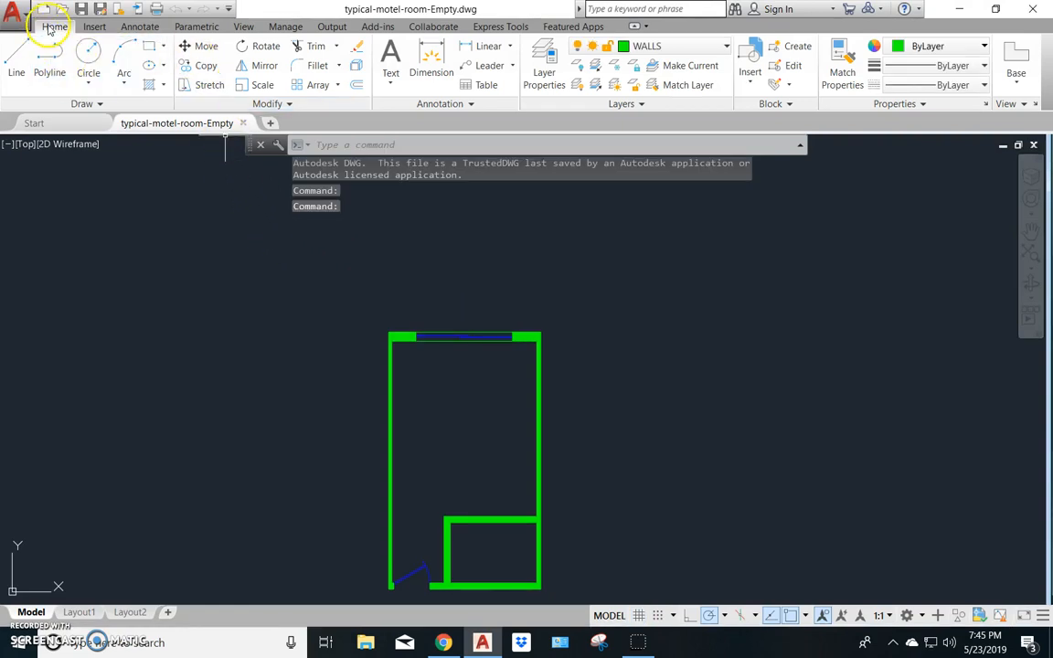
- Save the drawing as typical-motel-room-Empty in the N Drive Backup 2019 folder on HP Portable Drive (E:) and close it
{"action": "left_click", "coordinate": [15, 16]}
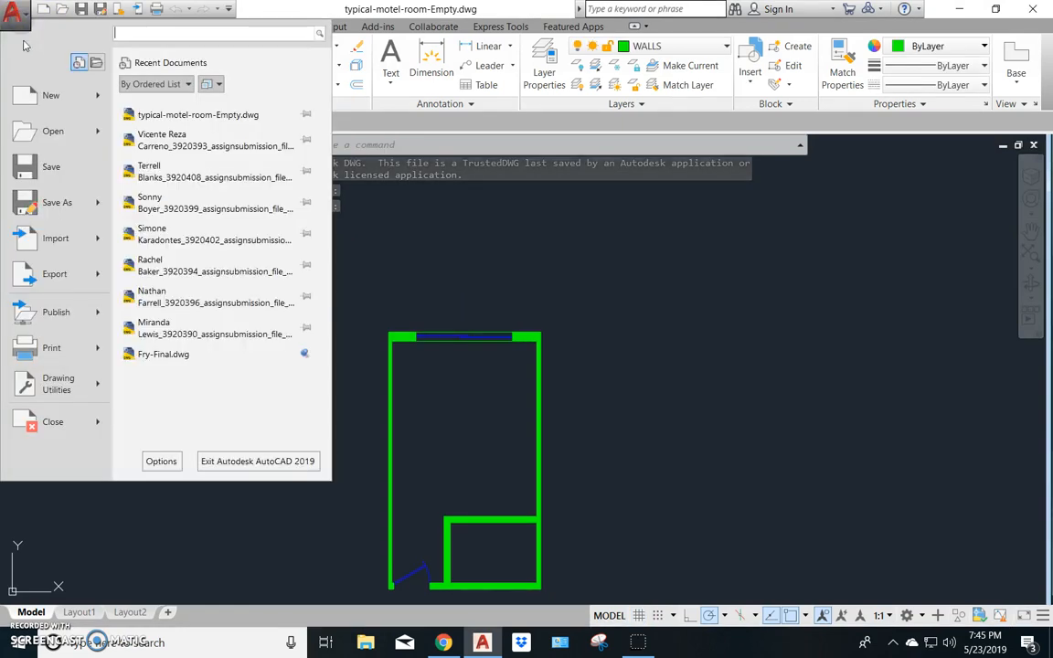
{"action": "left_click", "coordinate": [57, 202]}
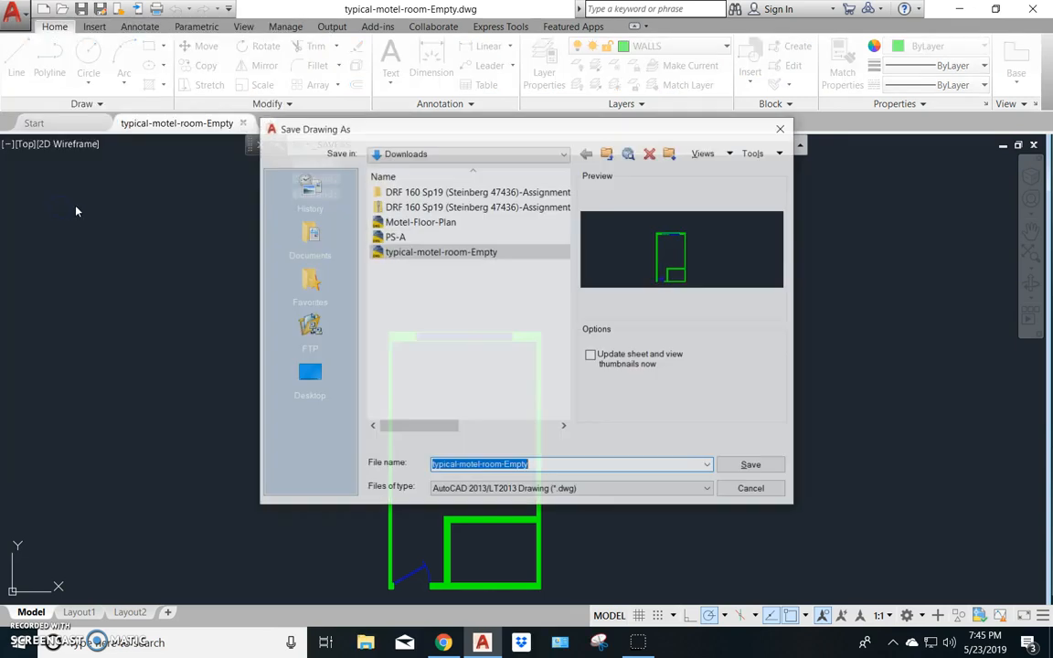
{"action": "left_click", "coordinate": [501, 155]}
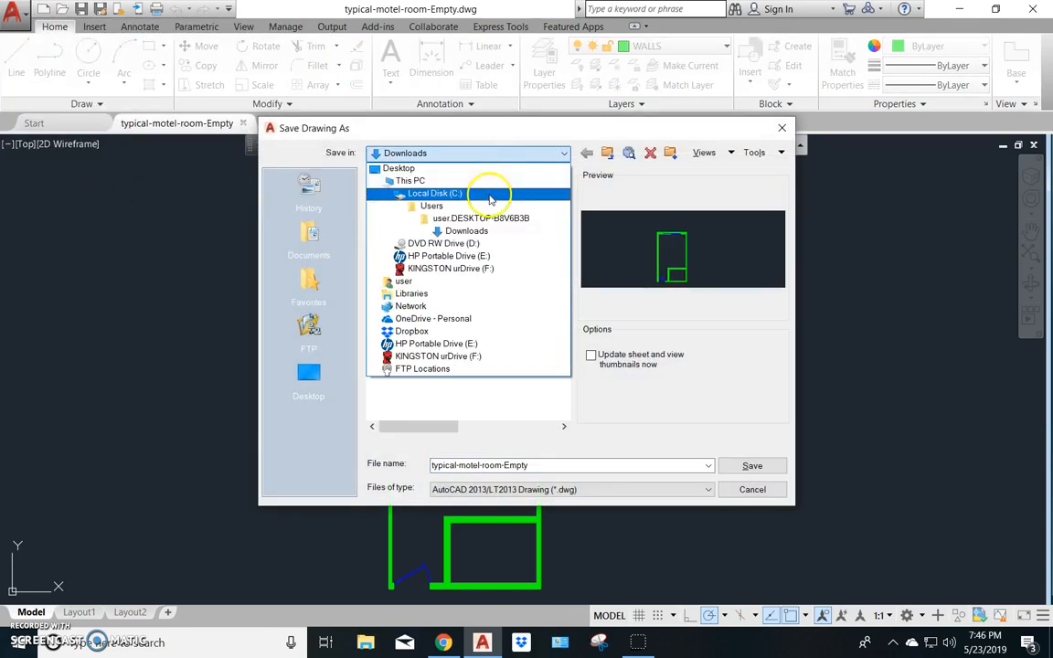
{"action": "left_click", "coordinate": [441, 257]}
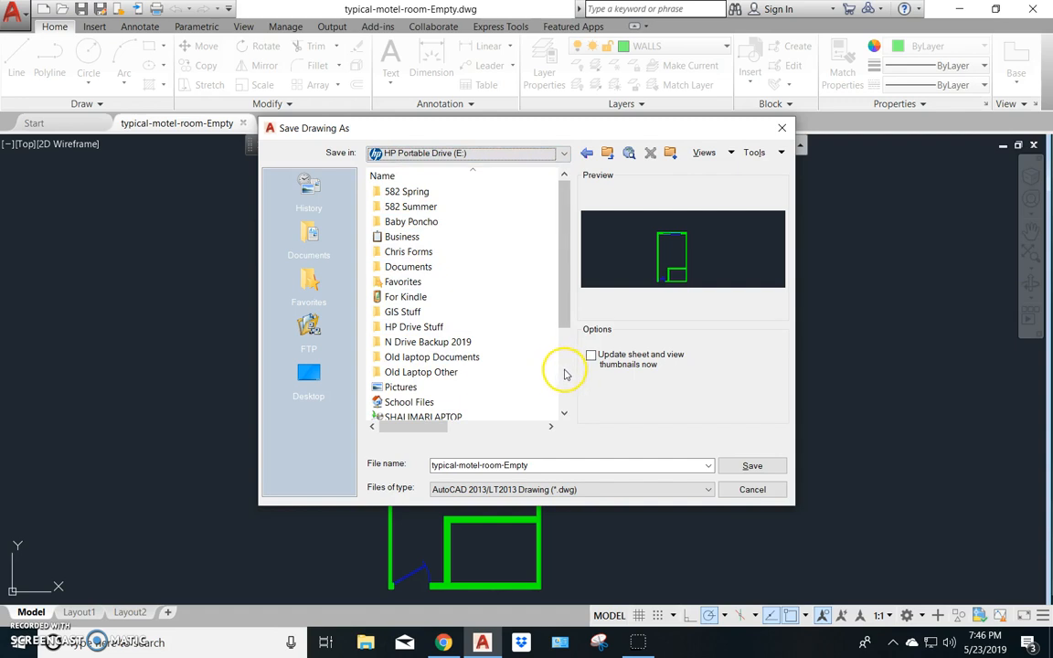
{"action": "double_click", "coordinate": [419, 341]}
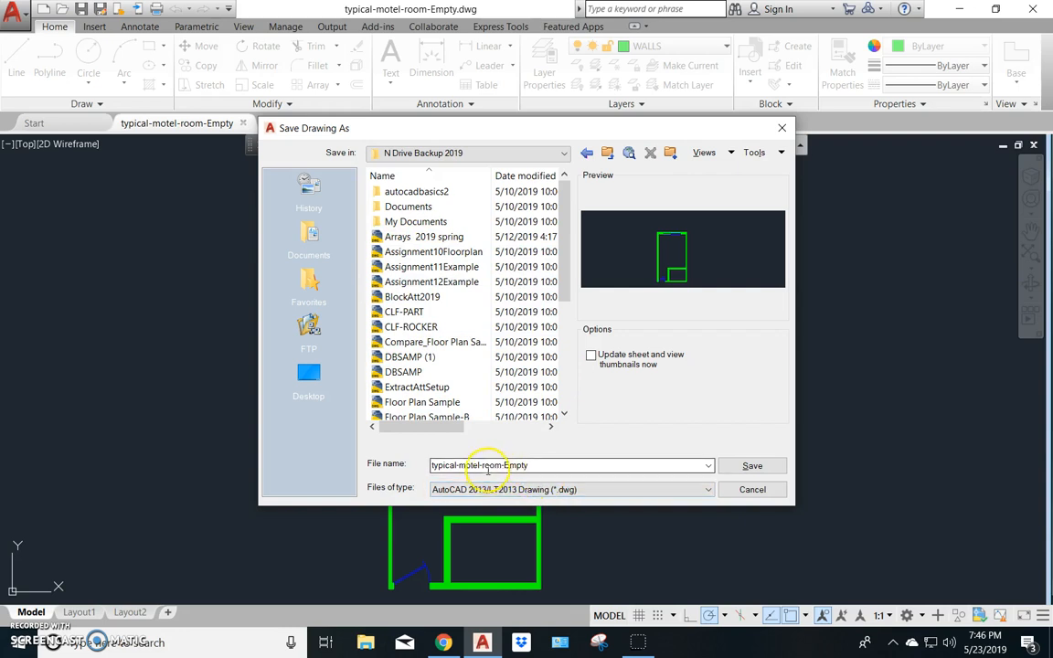
{"action": "left_click", "coordinate": [752, 465]}
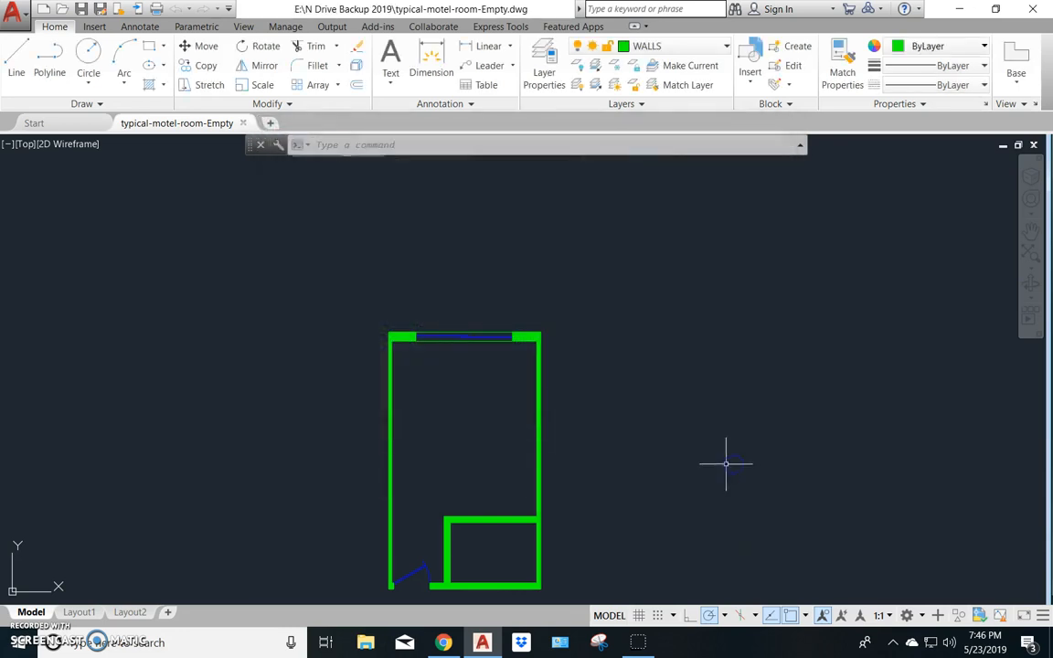
{"action": "left_click", "coordinate": [243, 122]}
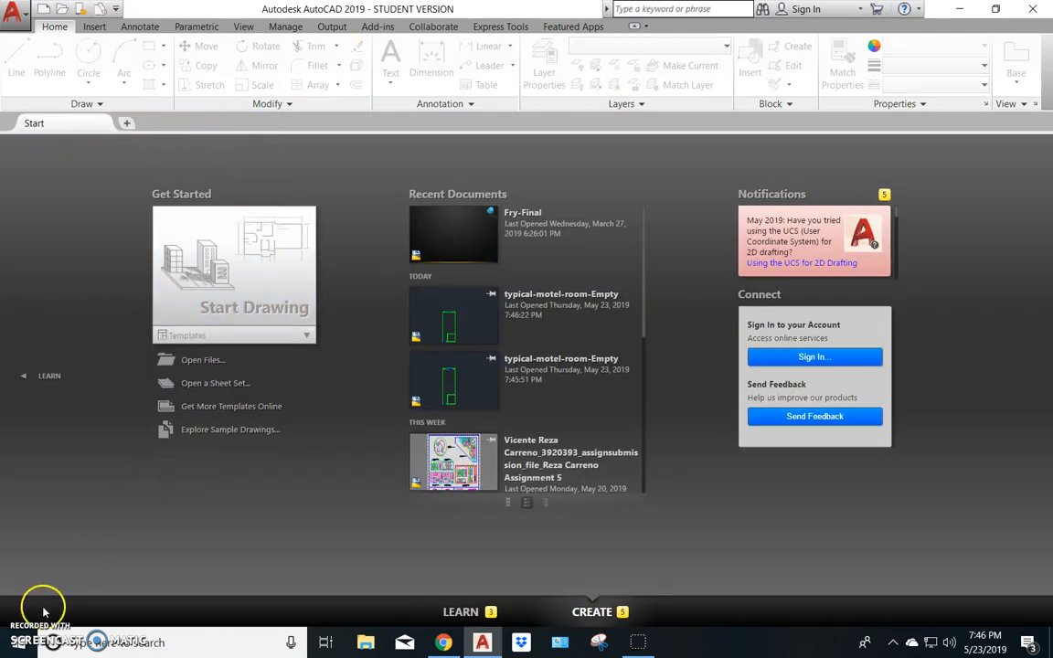
- Return to Chrome and open the downloaded Motel-Floor-Plan.dwg in AutoCAD, dismissing the version notices
{"action": "left_click", "coordinate": [443, 643]}
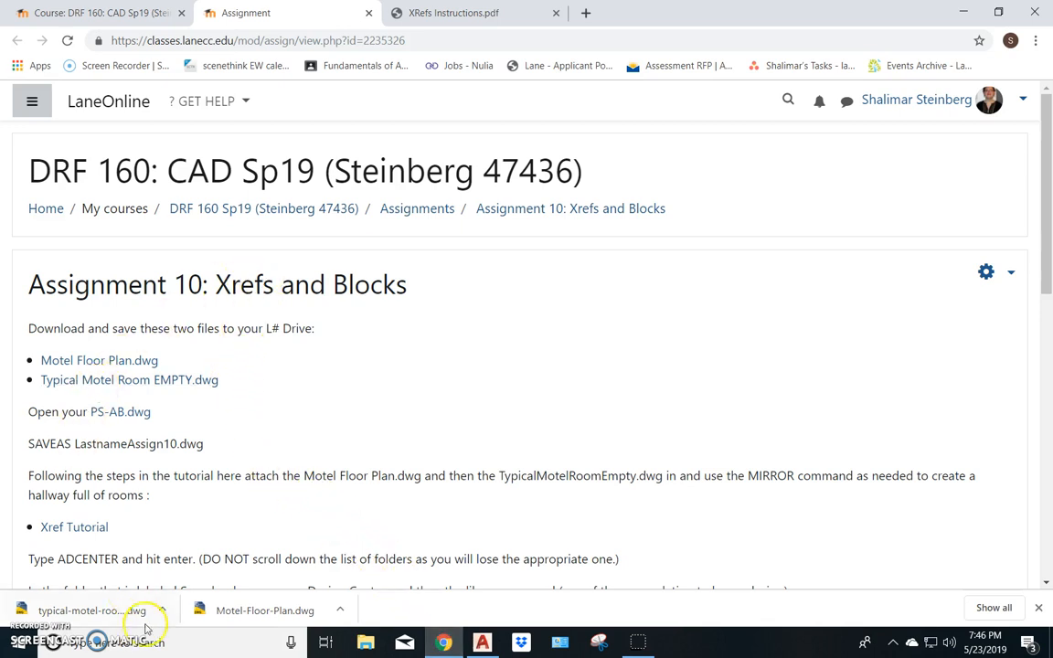
{"action": "left_click", "coordinate": [339, 610]}
{"action": "left_click", "coordinate": [275, 613]}
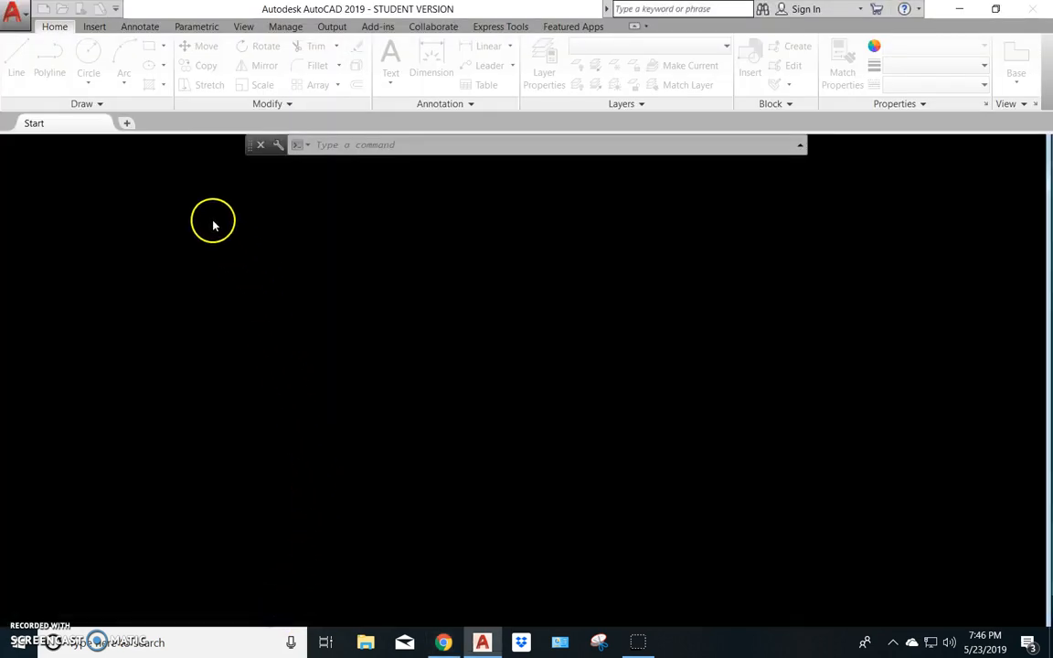
{"action": "left_click", "coordinate": [615, 373]}
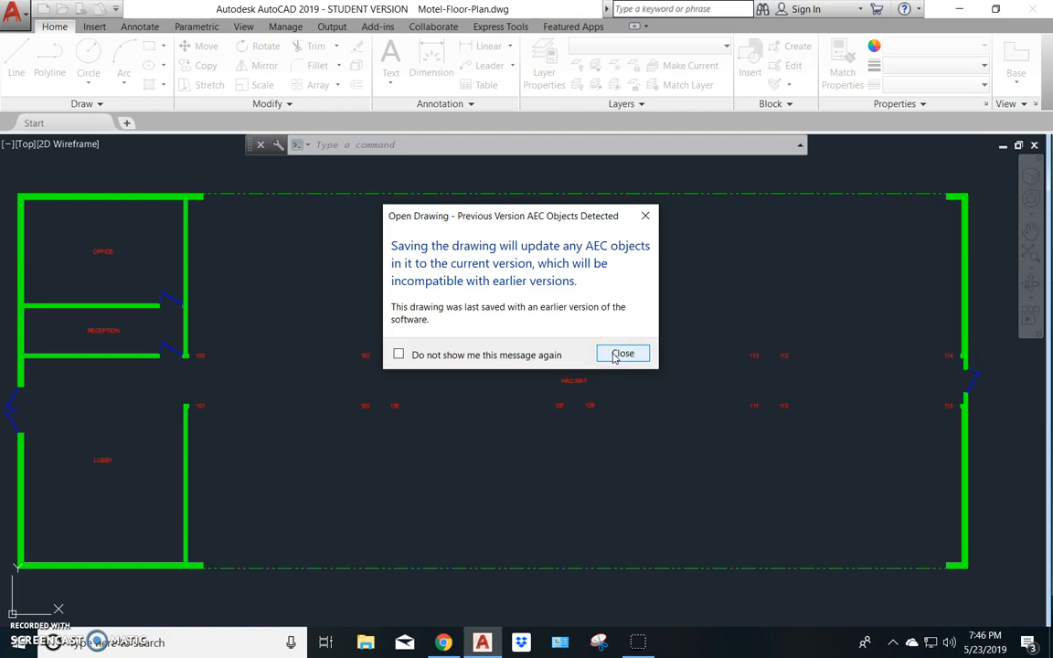
{"action": "left_click", "coordinate": [615, 355]}
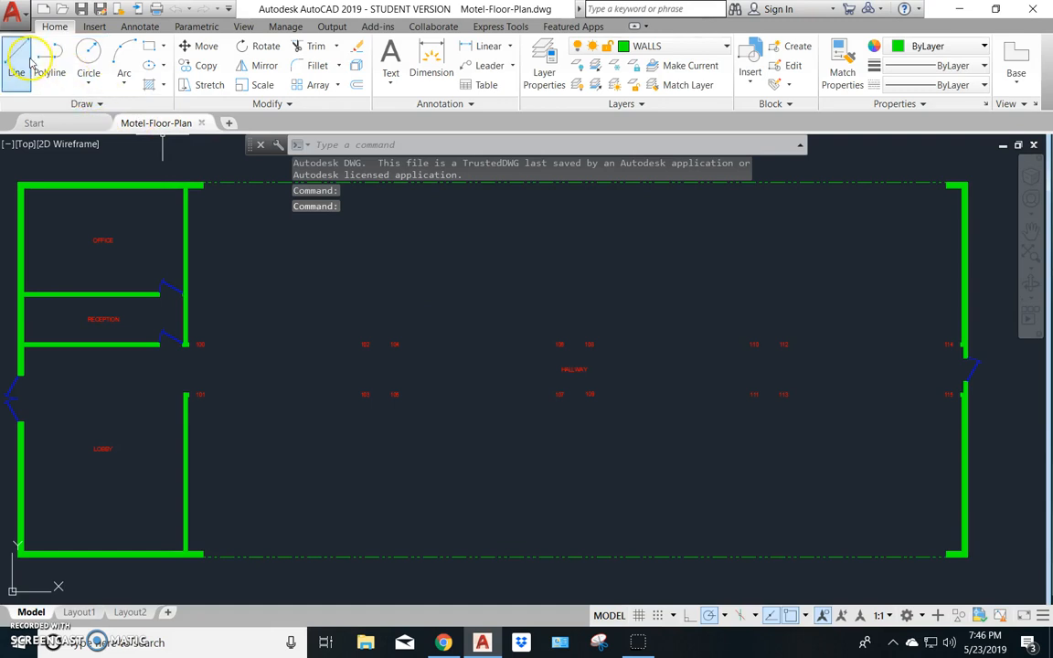
- Save the floor plan as Motel-Floor-Plan2 in the N Drive Backup 2019 folder on HP Portable Drive (E:)
{"action": "left_click", "coordinate": [13, 13]}
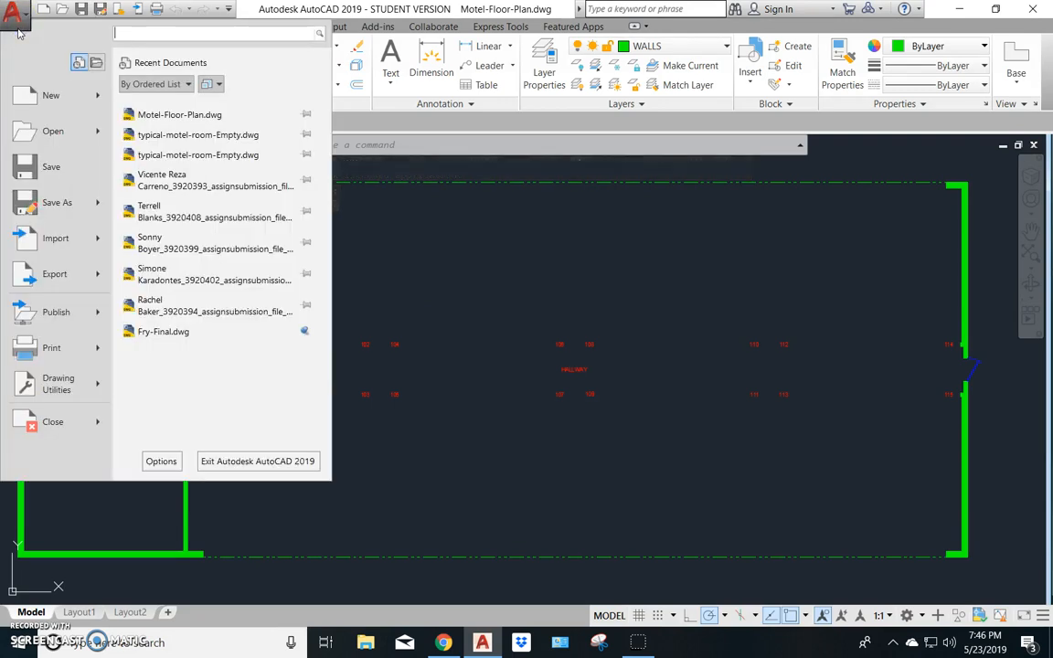
{"action": "left_click", "coordinate": [57, 202]}
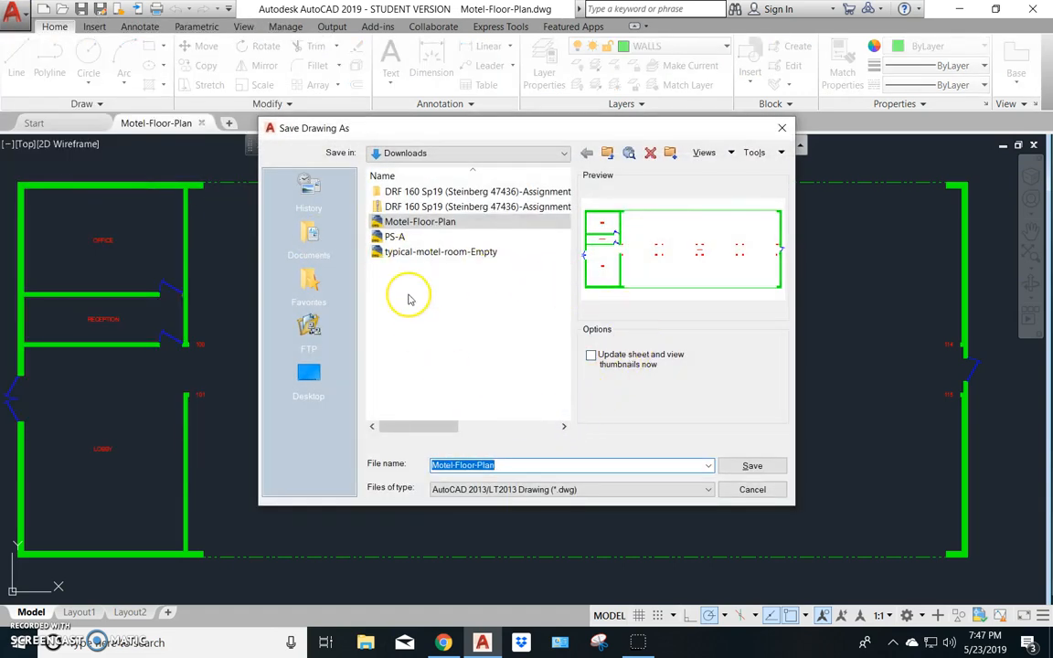
{"action": "left_click", "coordinate": [553, 155]}
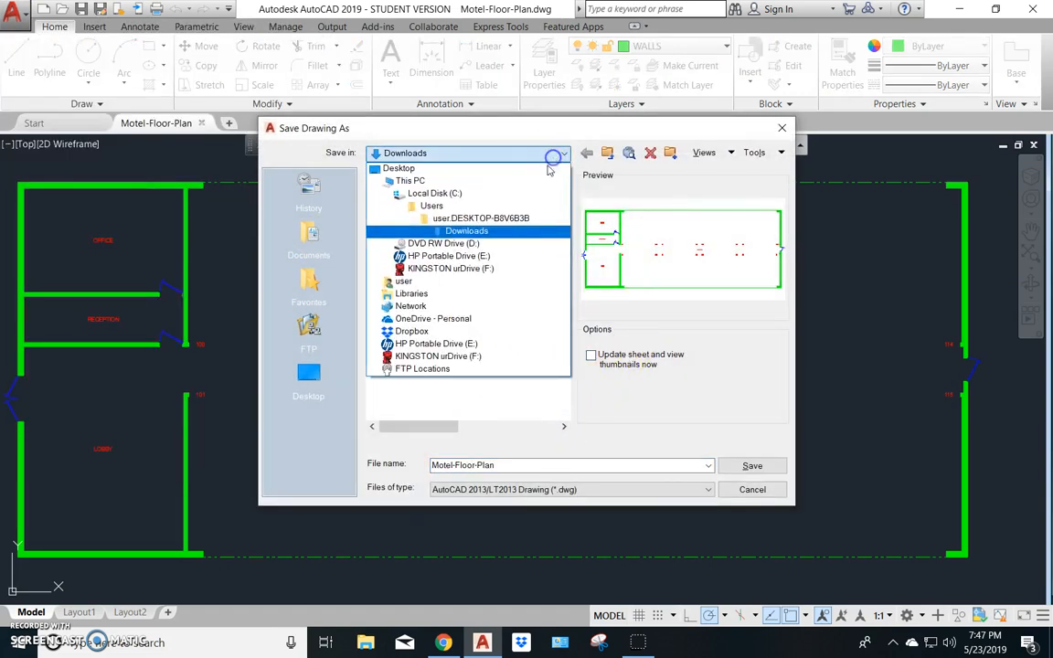
{"action": "left_click", "coordinate": [464, 256]}
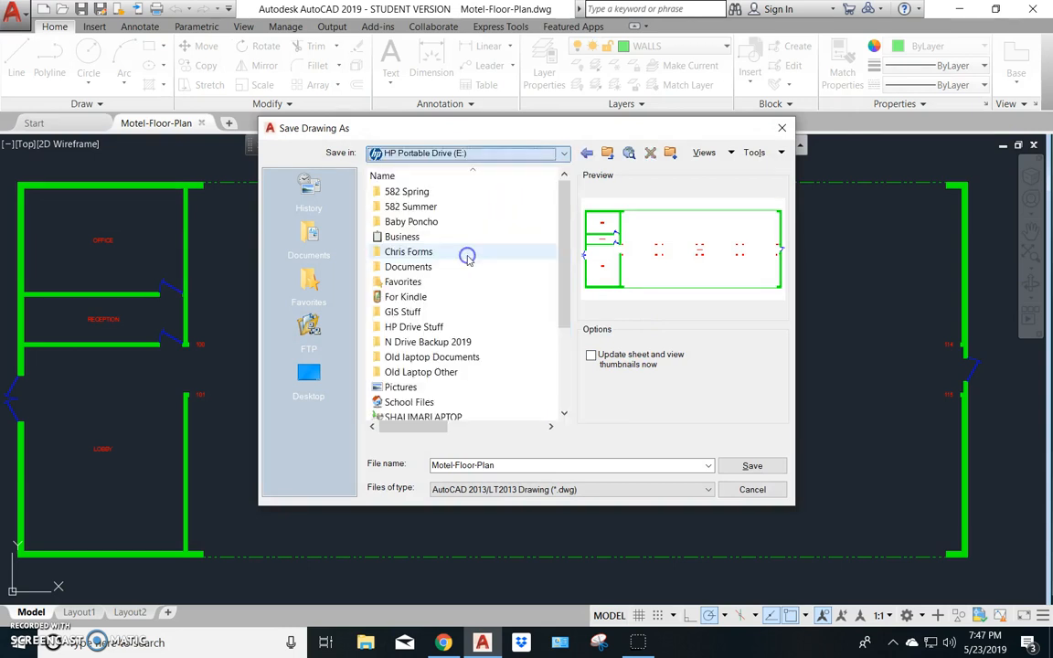
{"action": "double_click", "coordinate": [418, 342]}
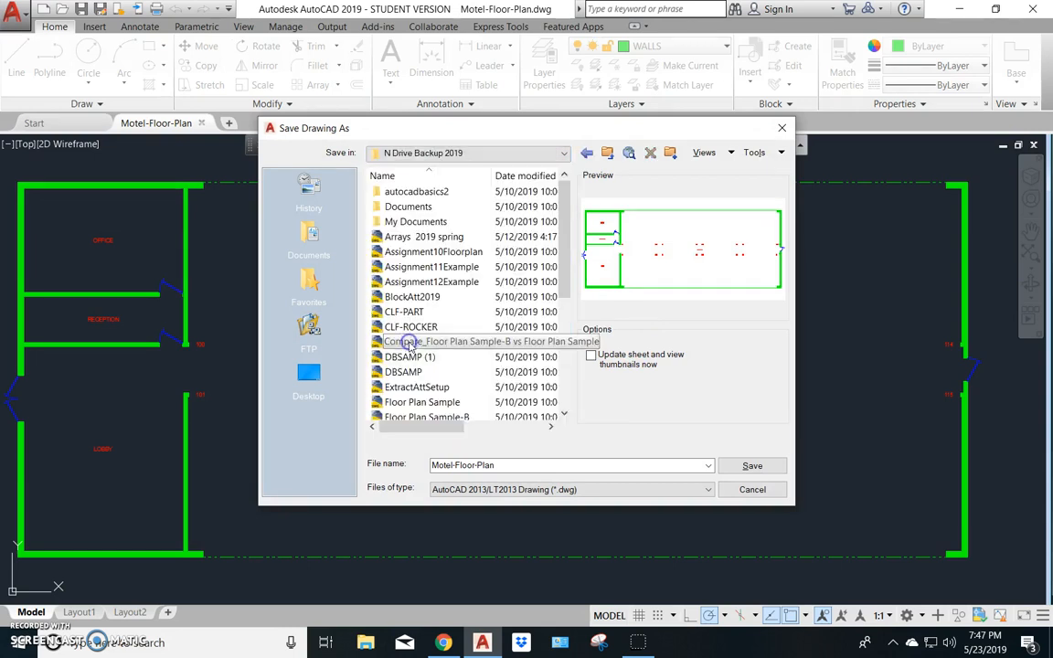
{"action": "left_click", "coordinate": [744, 468]}
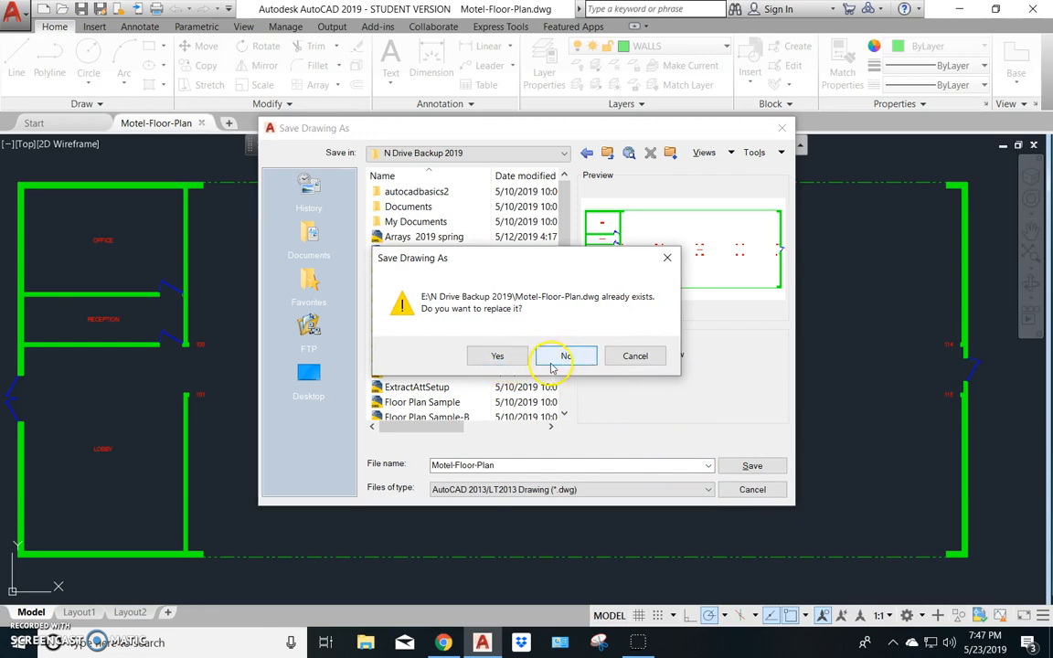
{"action": "left_click", "coordinate": [638, 357]}
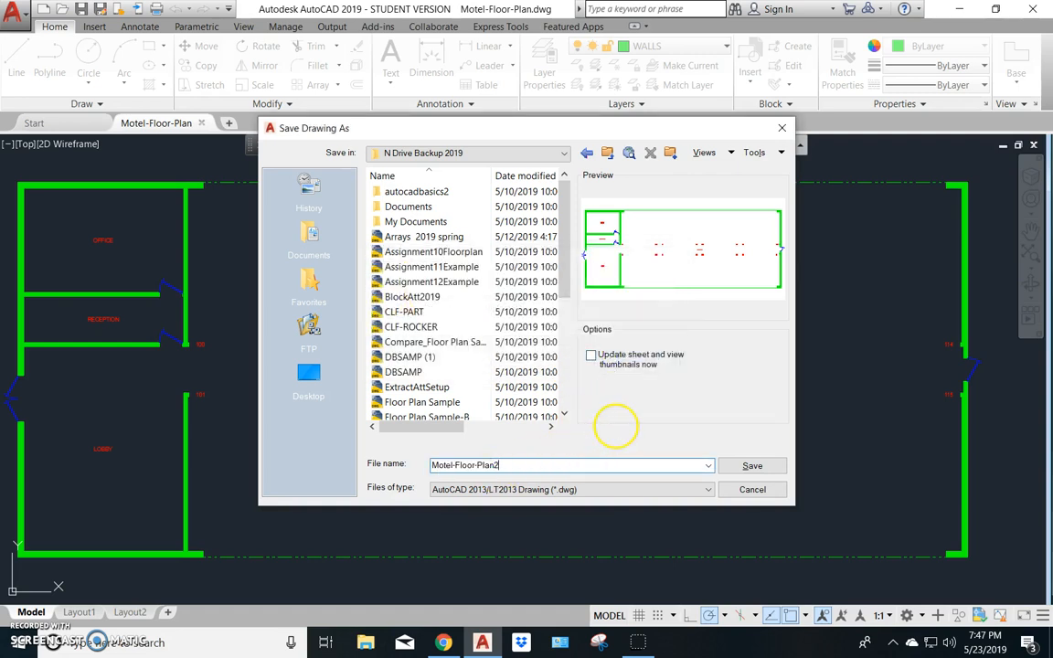
{"action": "left_click", "coordinate": [751, 467]}
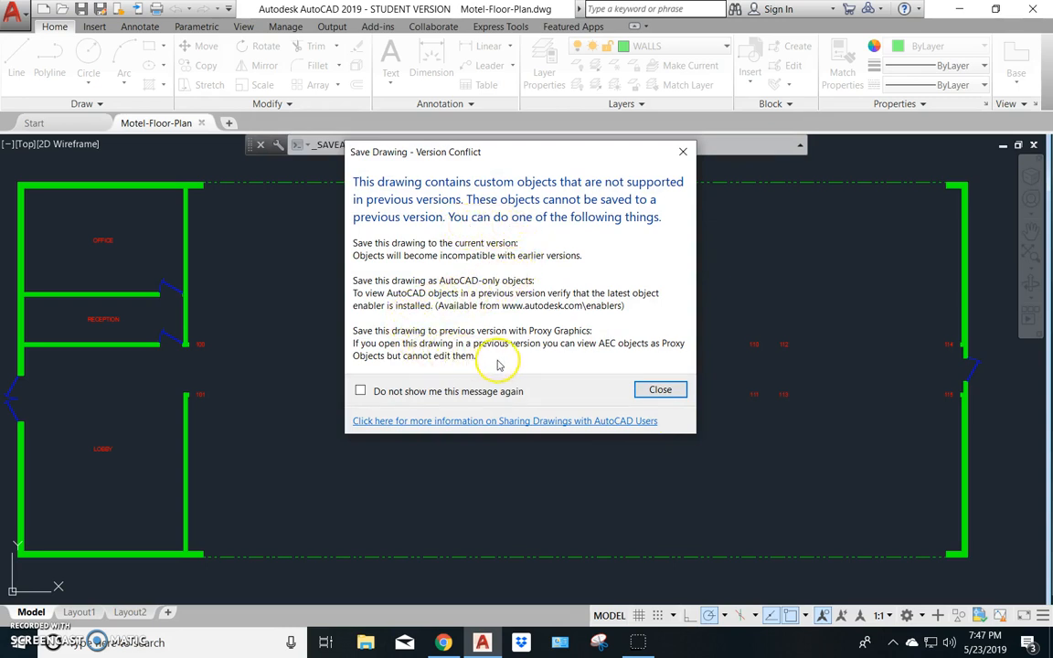
{"action": "left_click", "coordinate": [665, 394]}
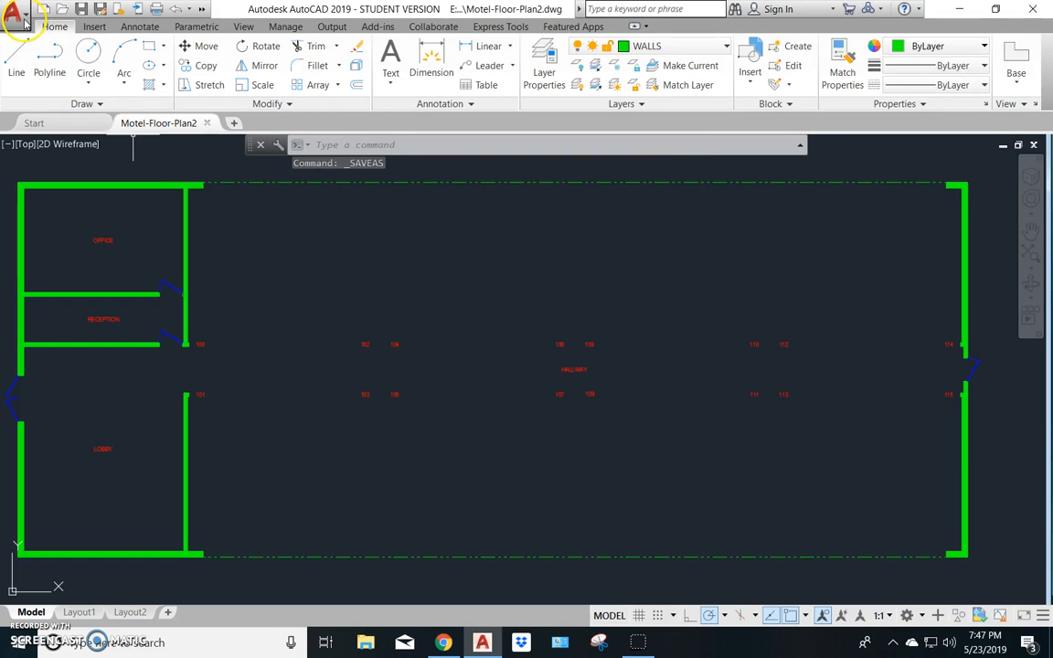
- Resave Motel-Floor-Plan2 in AutoCAD 2018 Drawing format, replacing the existing file, and close the drawing
{"action": "left_click", "coordinate": [18, 18]}
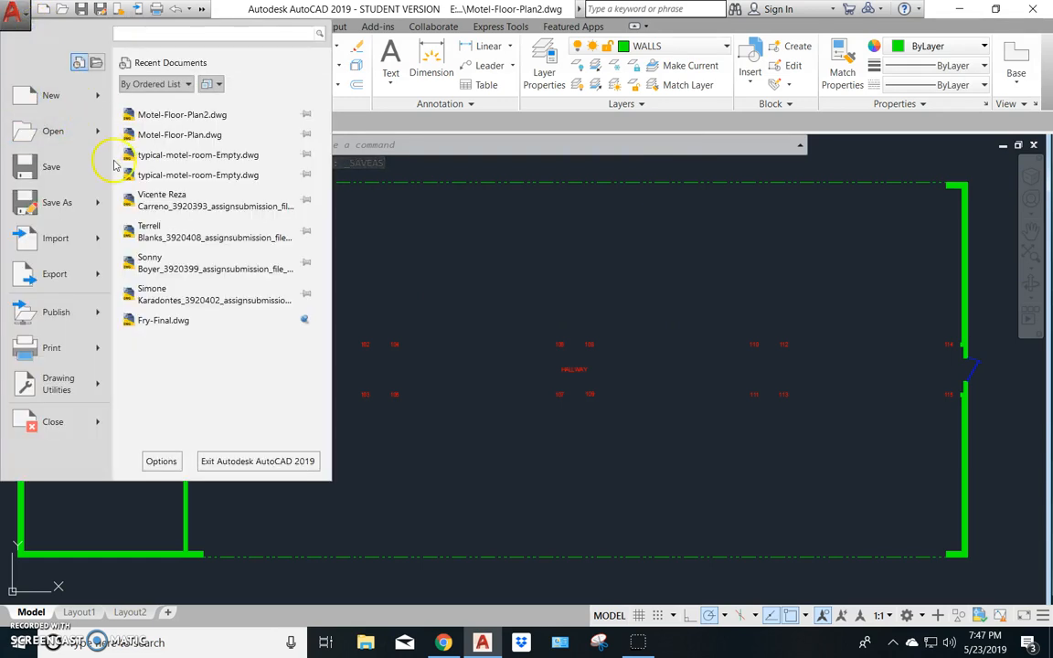
{"action": "left_click", "coordinate": [56, 203]}
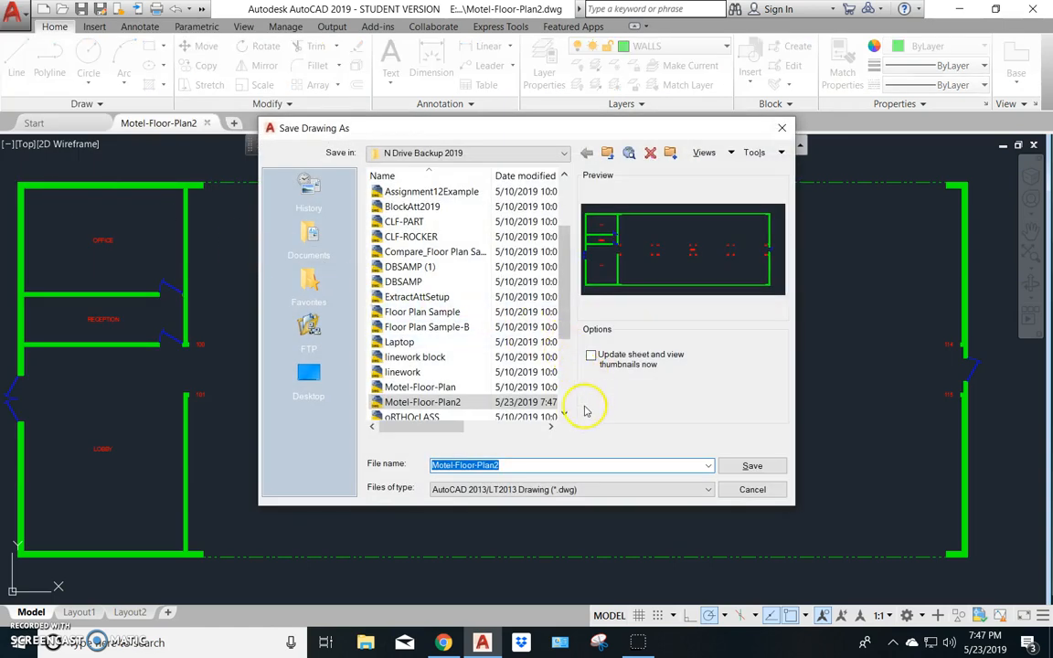
{"action": "left_click", "coordinate": [538, 490]}
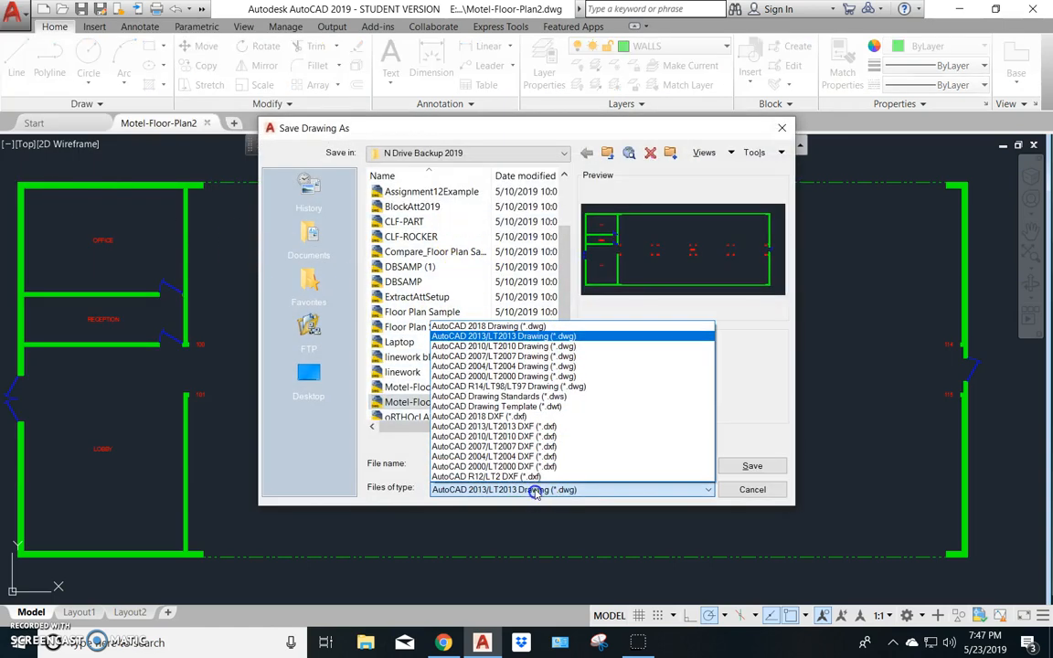
{"action": "left_click", "coordinate": [493, 328]}
{"action": "left_click", "coordinate": [752, 466]}
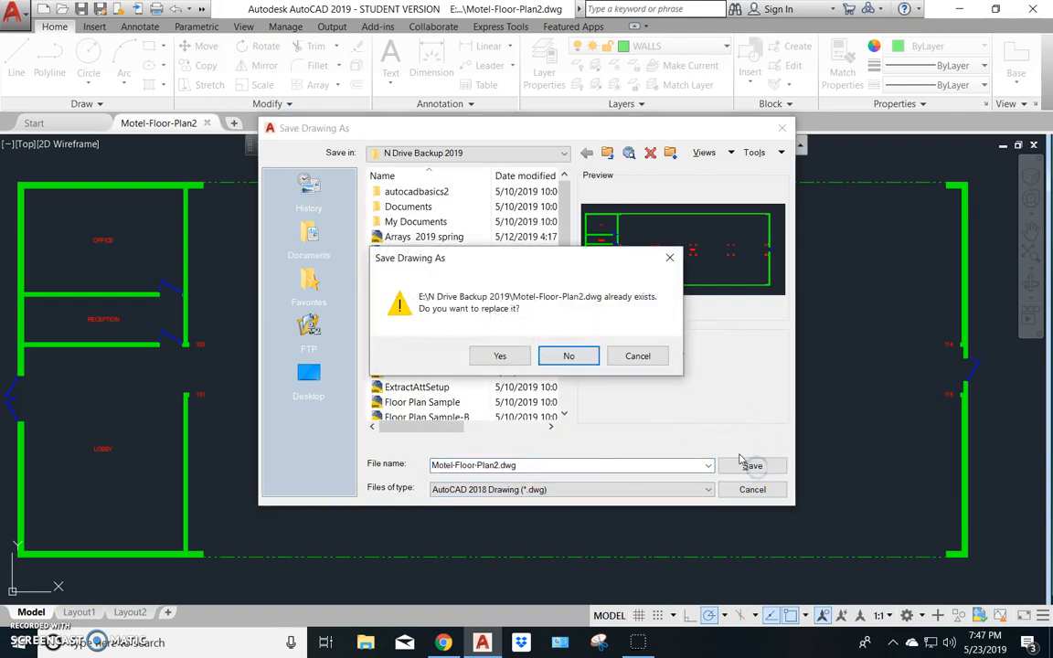
{"action": "left_click", "coordinate": [500, 358]}
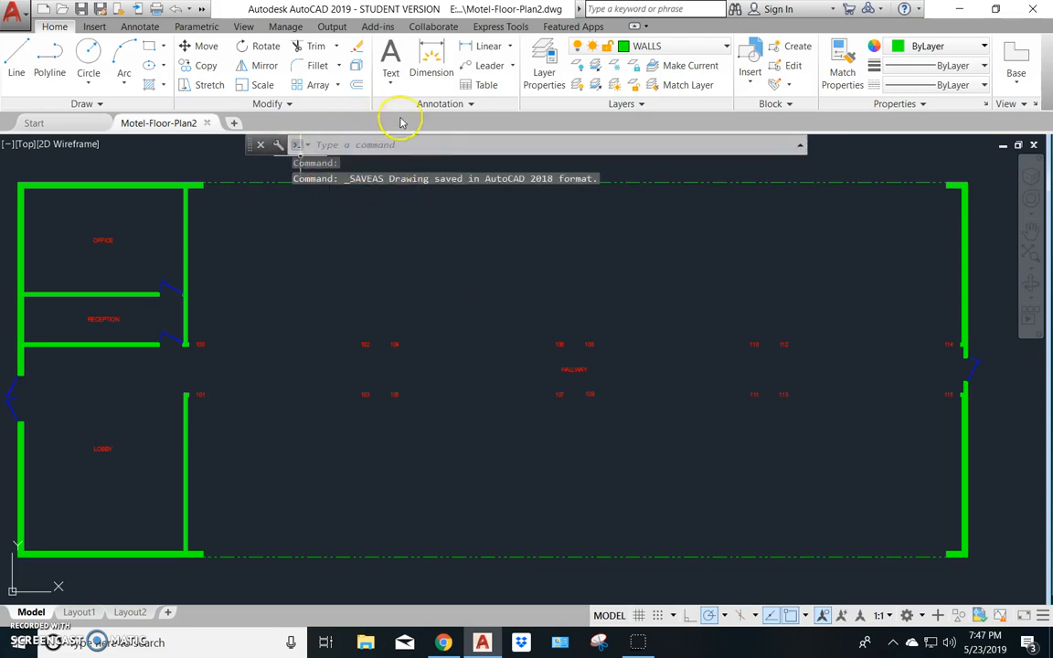
{"action": "left_click", "coordinate": [206, 122]}
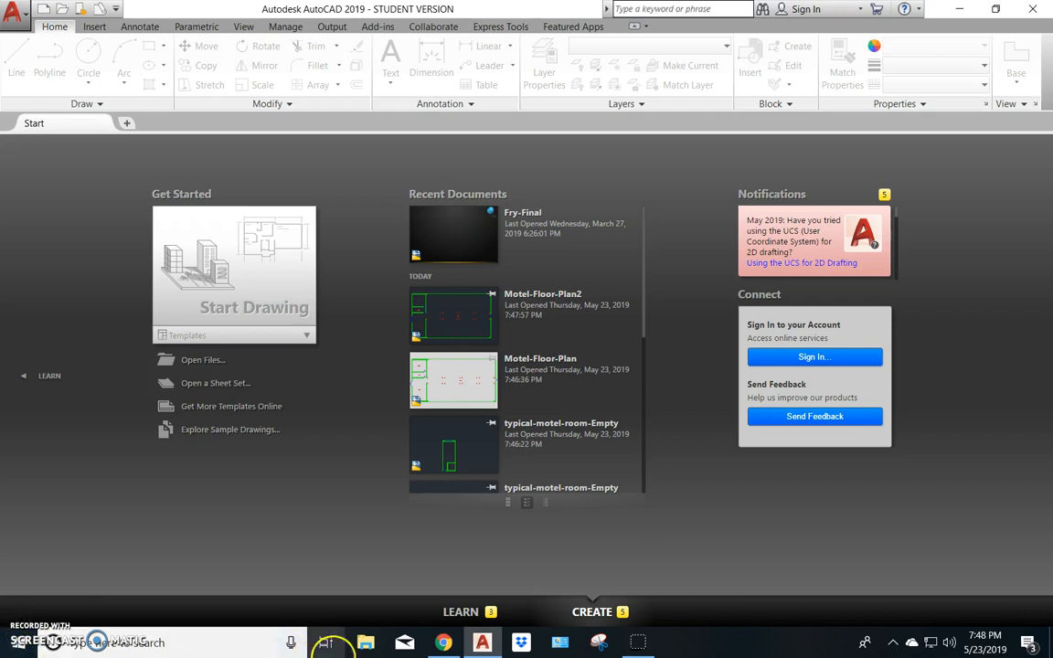
- Return to Chrome, download PS-AB.dwg from the assignment page and open it in AutoCAD
{"action": "left_click", "coordinate": [443, 643]}
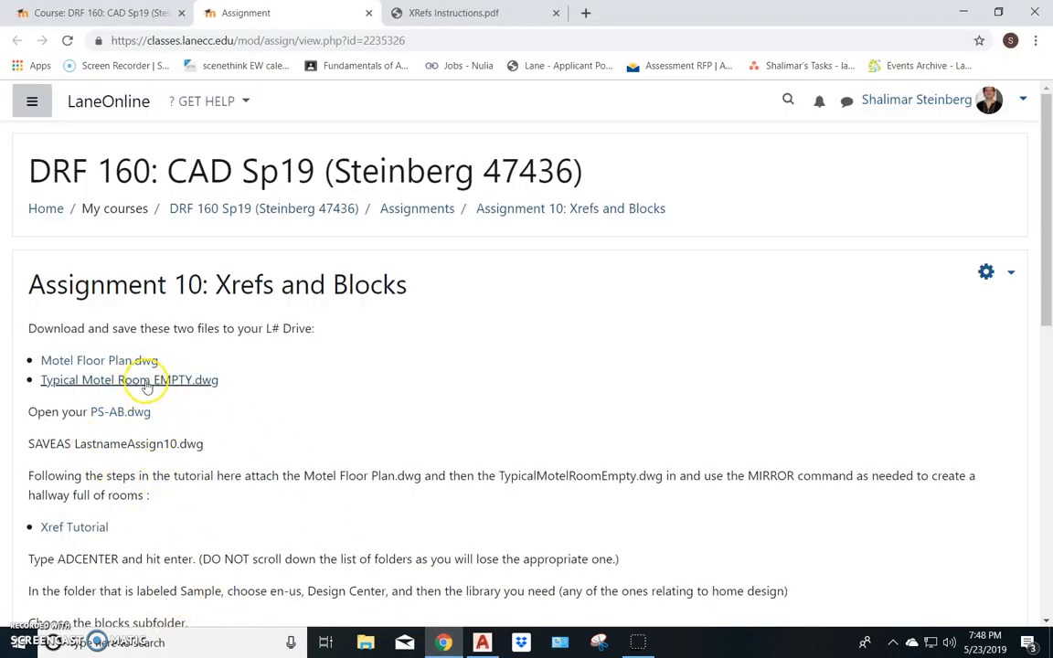
{"action": "left_click", "coordinate": [132, 413]}
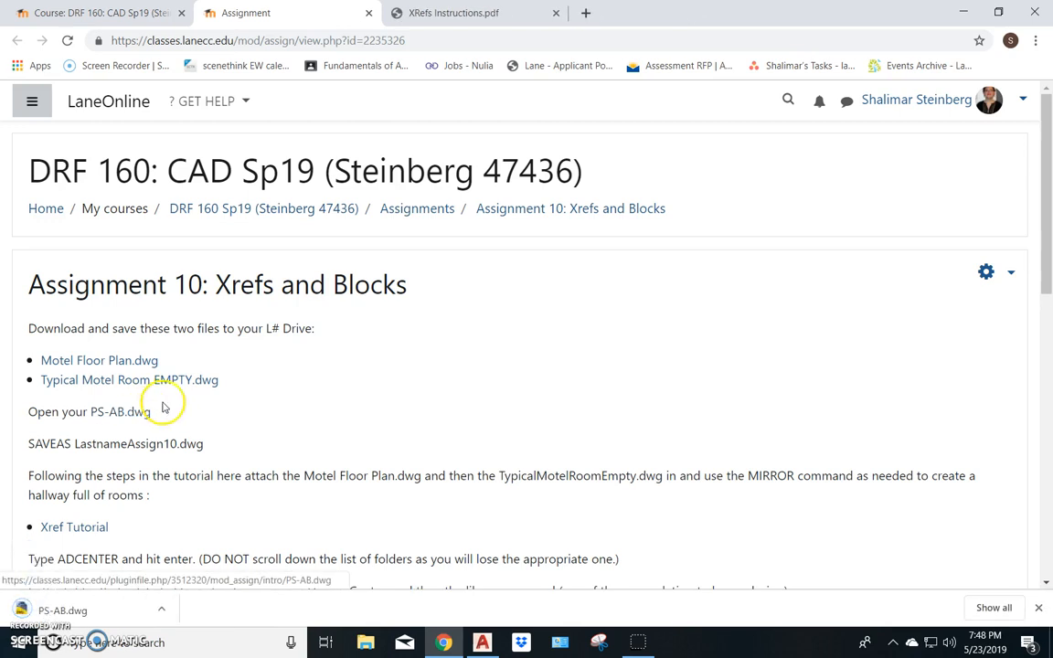
{"action": "left_click", "coordinate": [77, 611]}
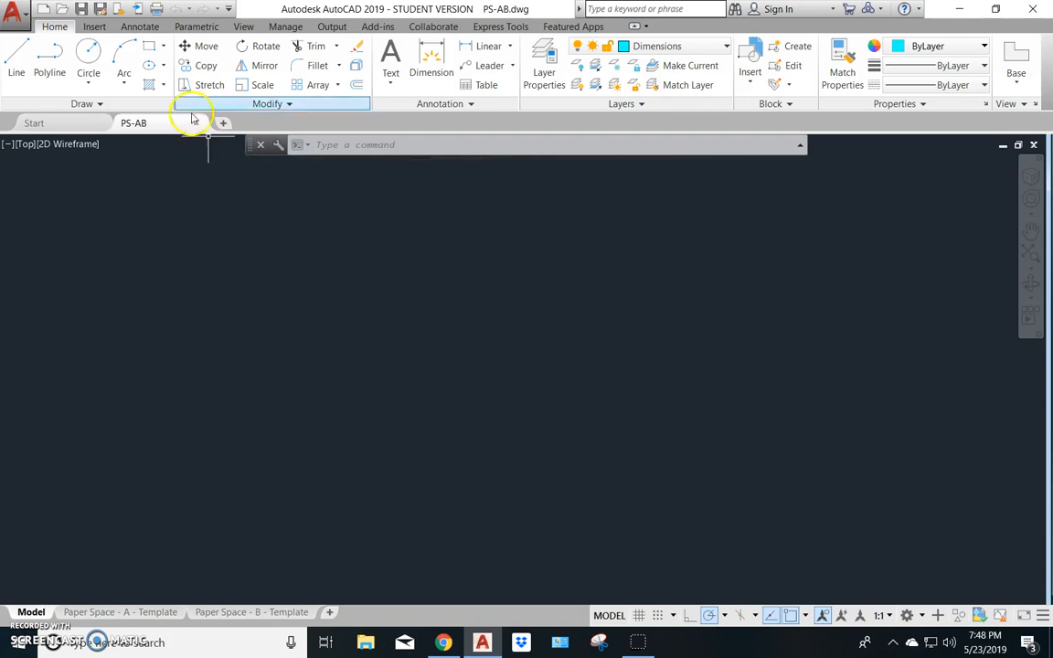
- Choose the drawing Motel-Floor-Plan2 from N Drive Backup 2019 on HP Portable Drive (E:) as an external reference, filtering for Drawing (*.dwg) files
{"action": "left_click", "coordinate": [95, 28]}
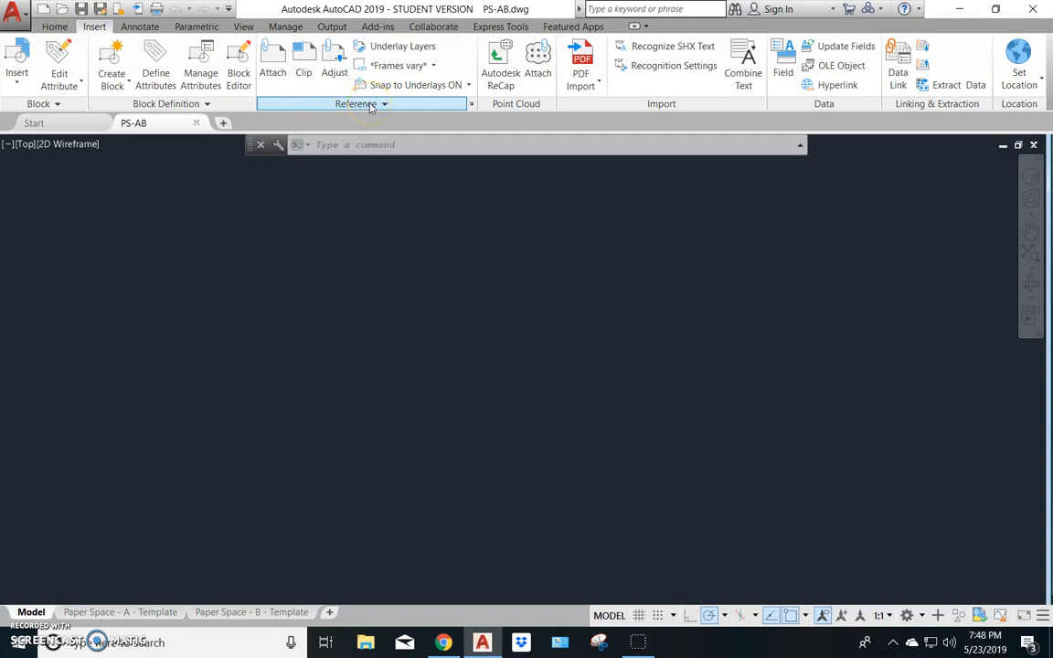
{"action": "left_click", "coordinate": [272, 63]}
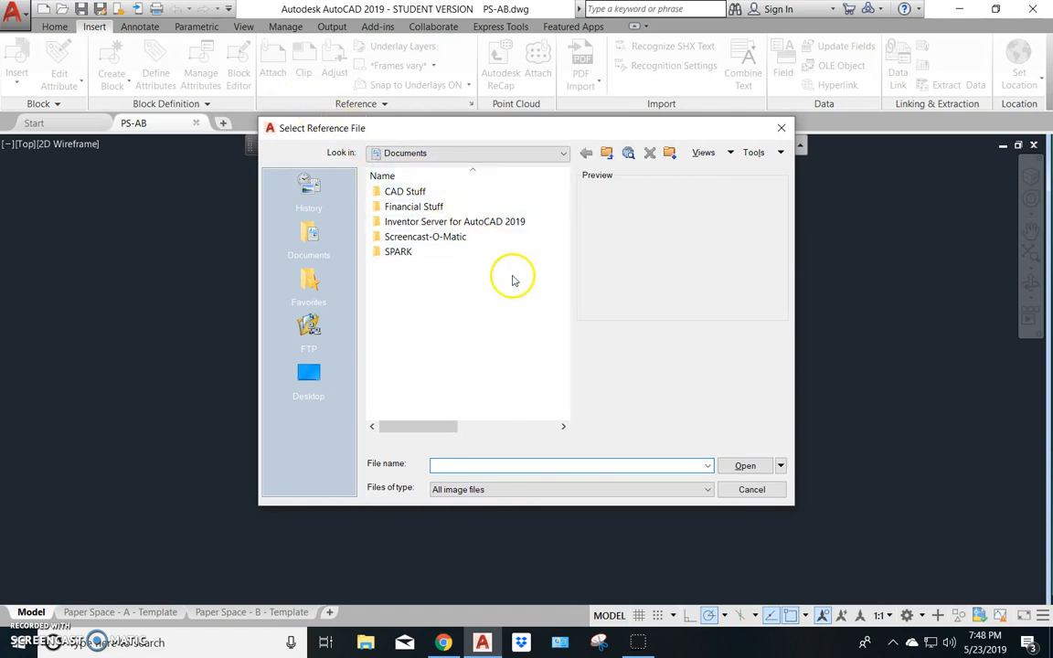
{"action": "left_click", "coordinate": [449, 154]}
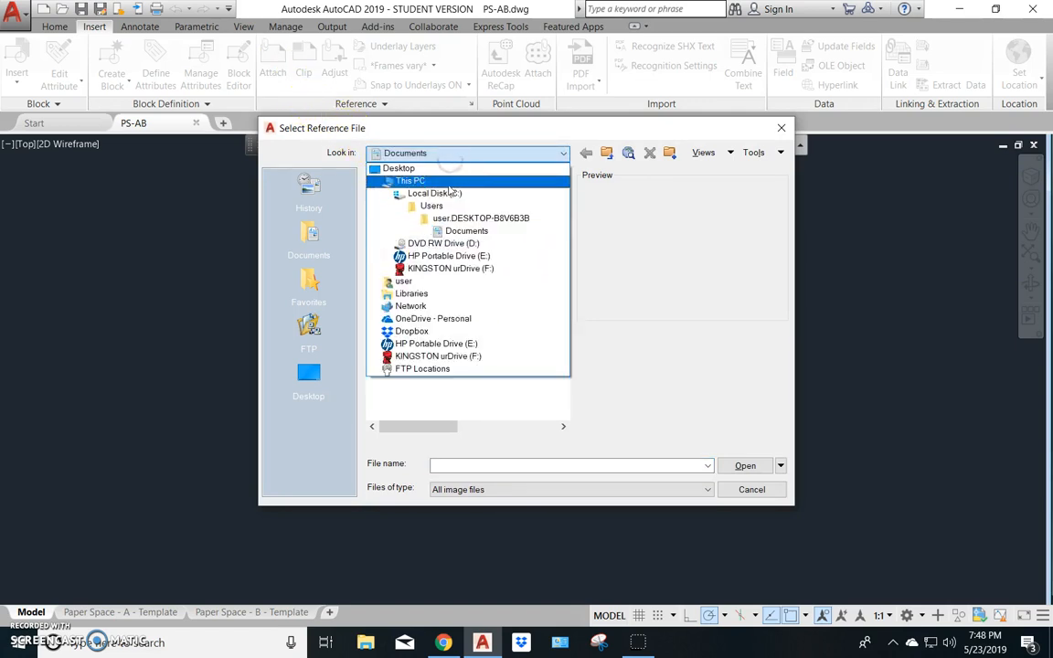
{"action": "left_click", "coordinate": [462, 256]}
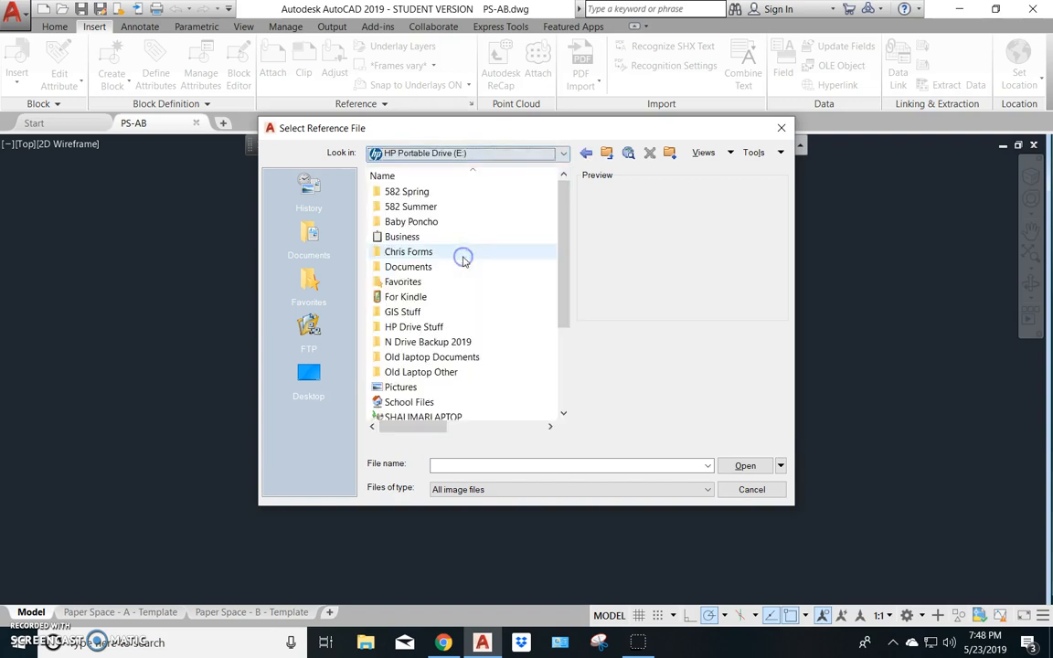
{"action": "double_click", "coordinate": [430, 342]}
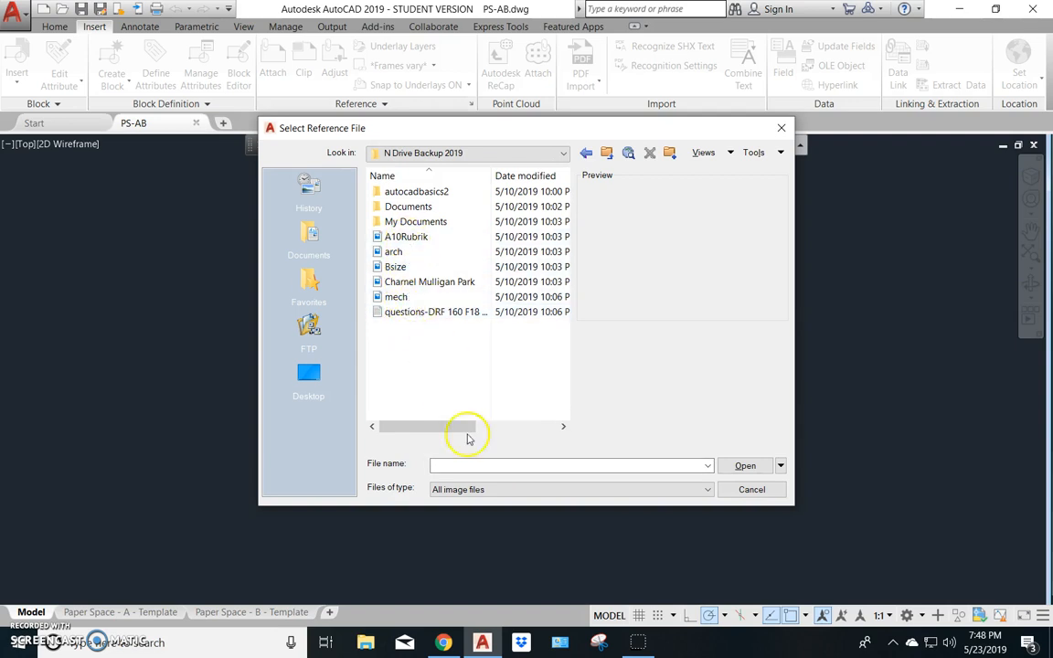
{"action": "left_click", "coordinate": [497, 491]}
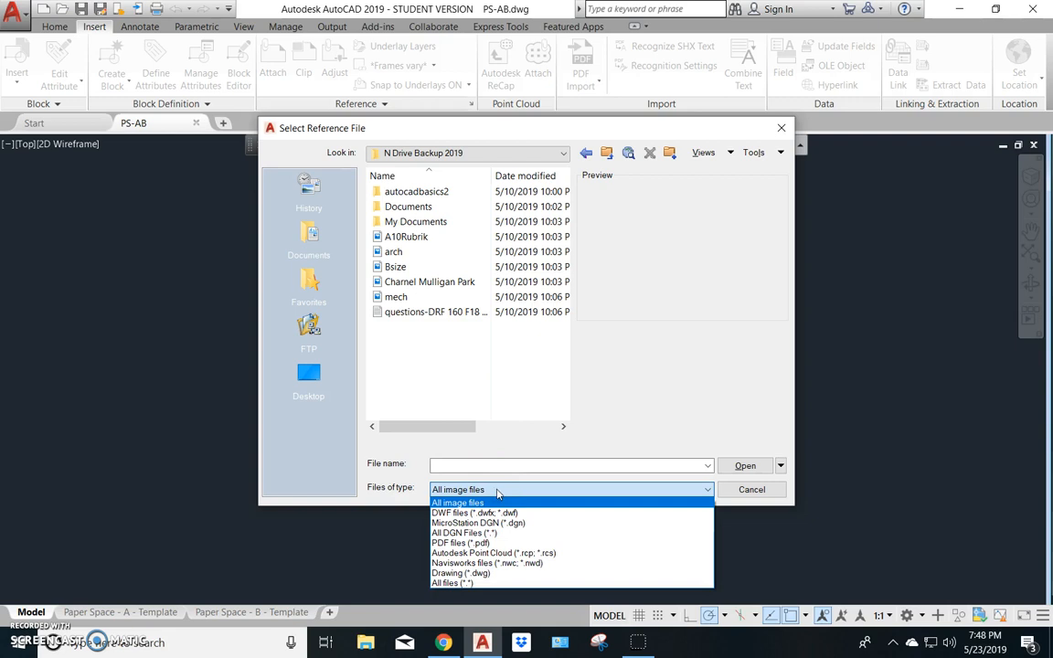
{"action": "left_click", "coordinate": [475, 573]}
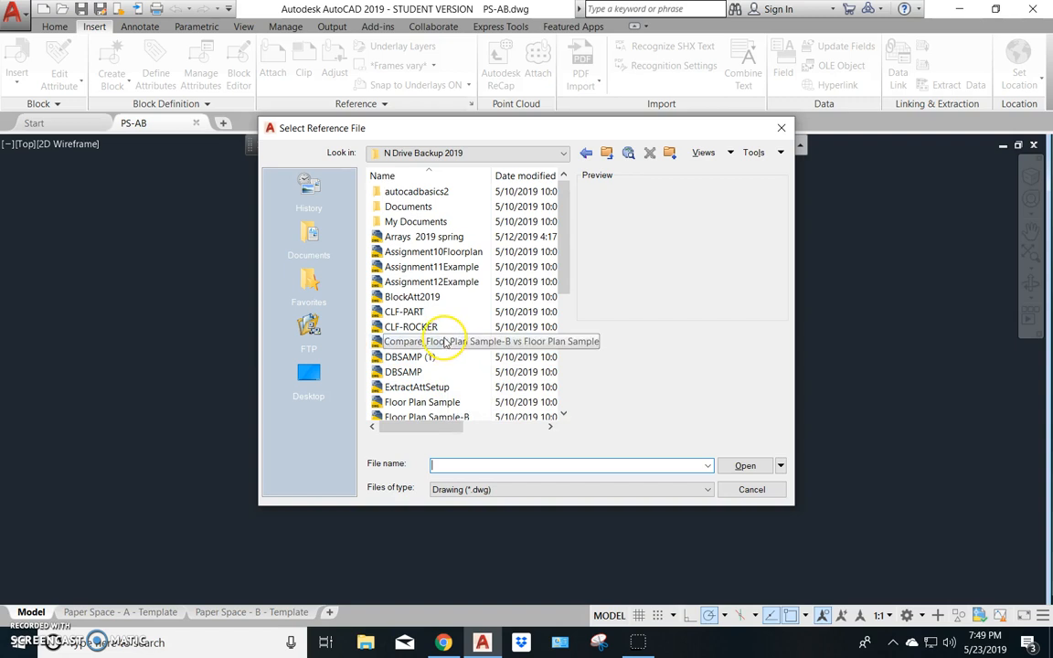
{"action": "left_click", "coordinate": [564, 398]}
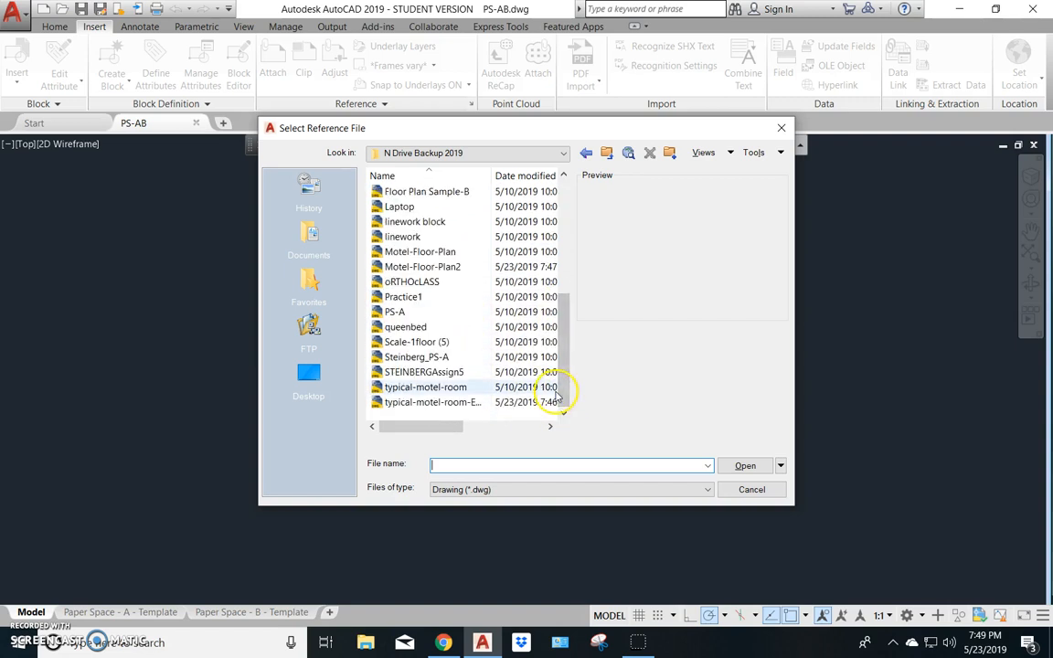
{"action": "left_click", "coordinate": [416, 266]}
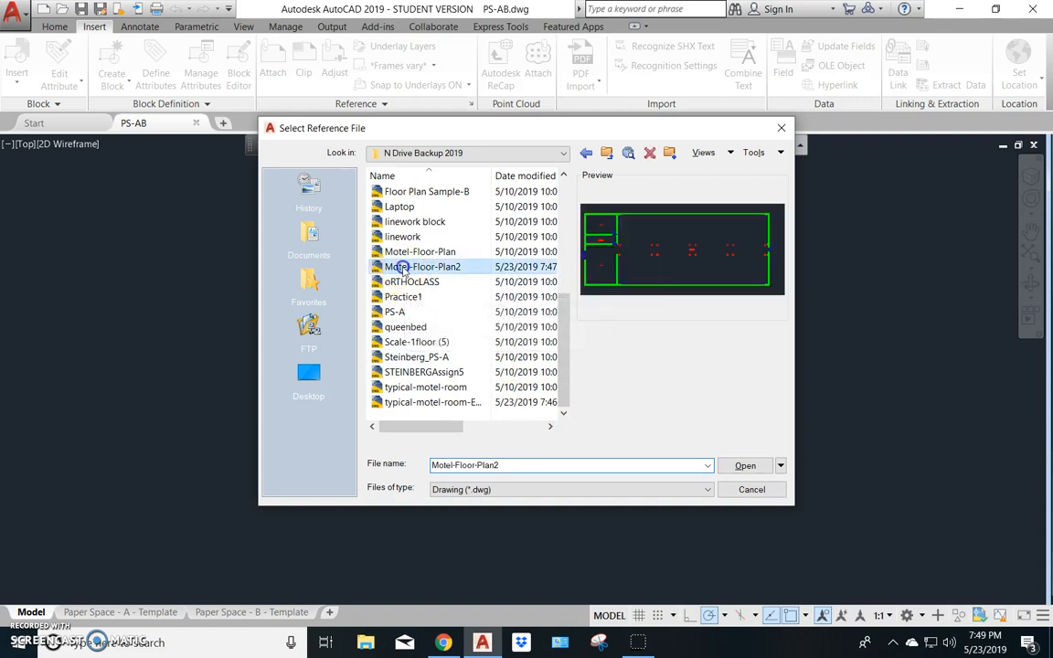
{"action": "left_click", "coordinate": [743, 468]}
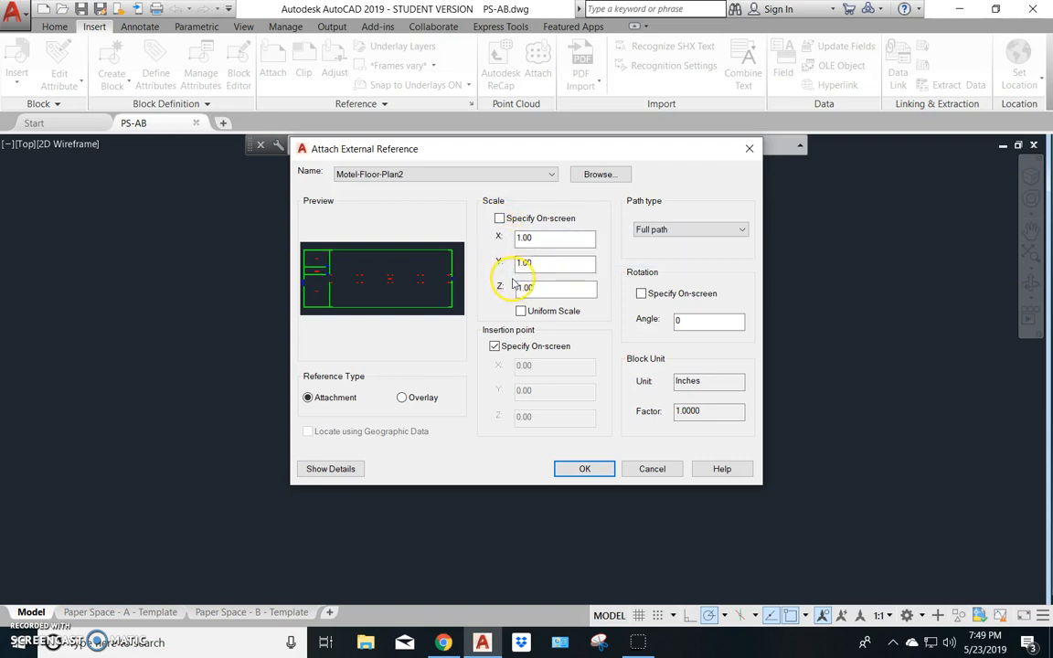
- Try to set the path type of the Motel-Floor-Plan2 reference to Relative path
{"action": "left_click", "coordinate": [739, 235]}
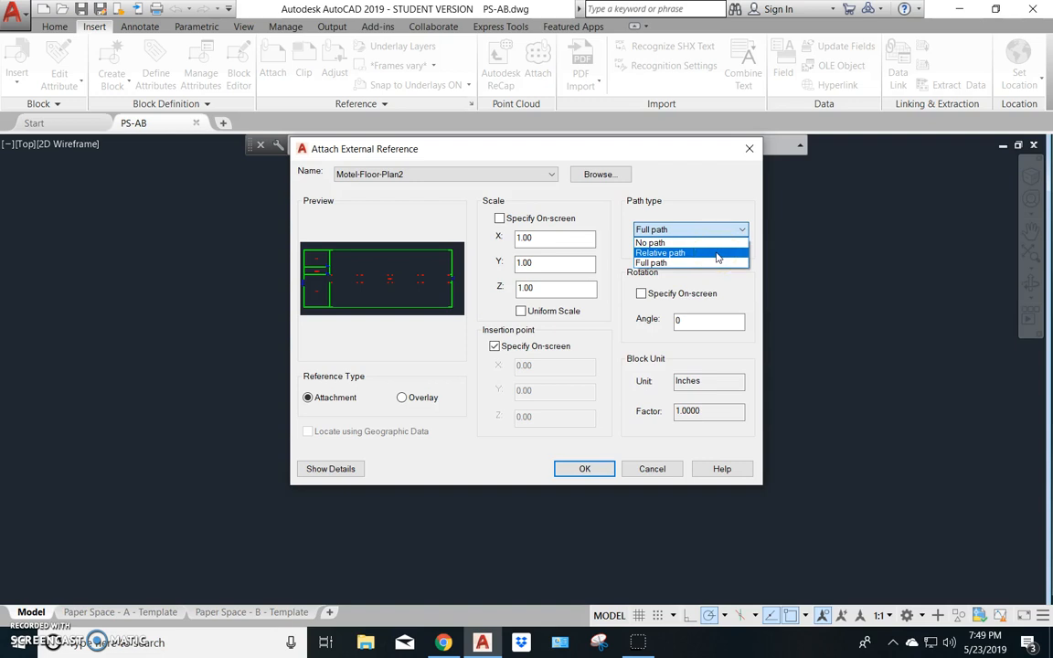
{"action": "left_click", "coordinate": [718, 253]}
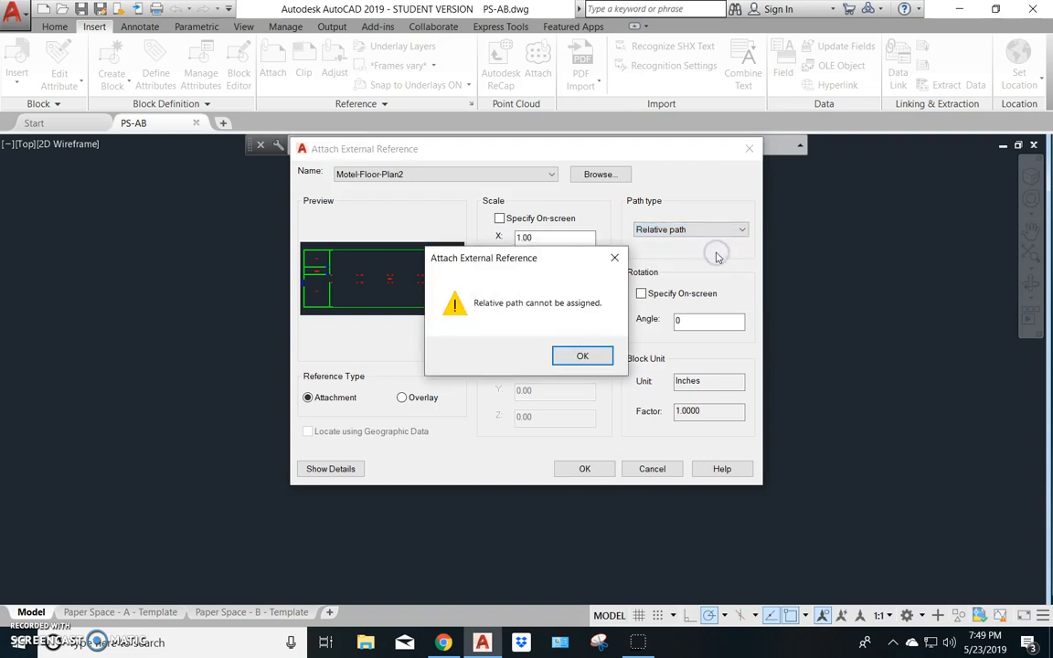
{"action": "left_click", "coordinate": [582, 357]}
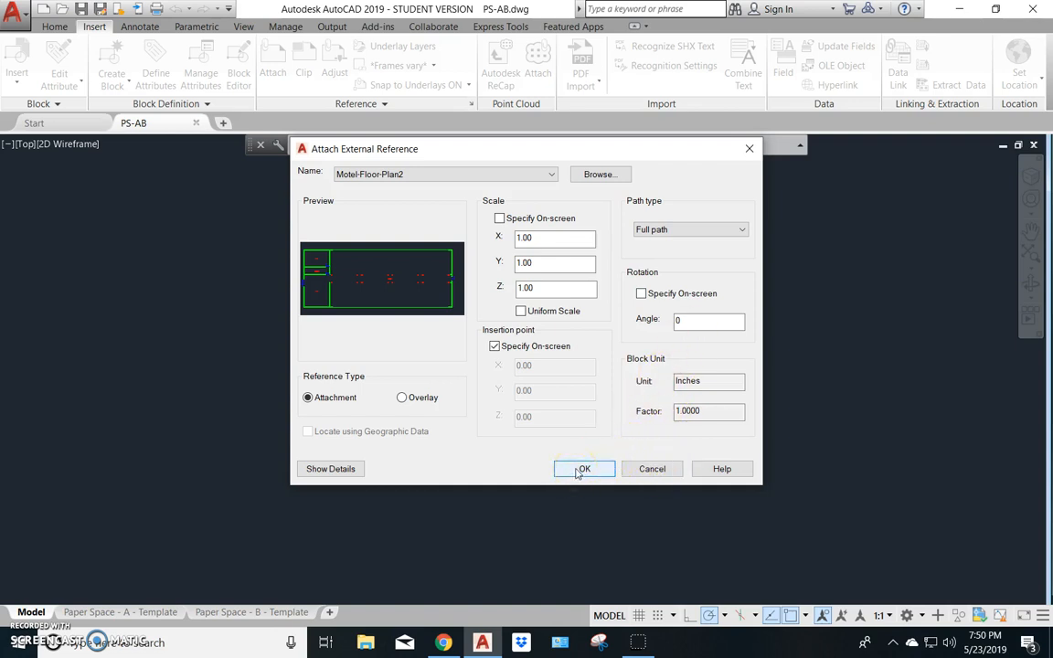
- Show the reference's path details and attach Motel-Floor-Plan2 with its insertion point at 0,0
{"action": "left_click", "coordinate": [329, 467]}
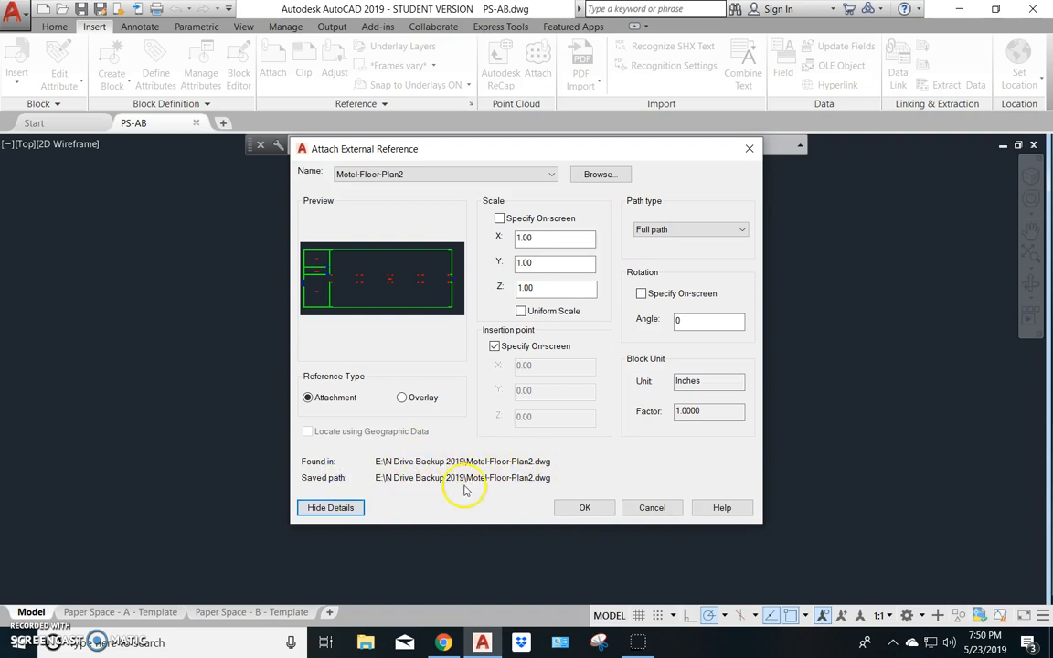
{"action": "left_click", "coordinate": [585, 508]}
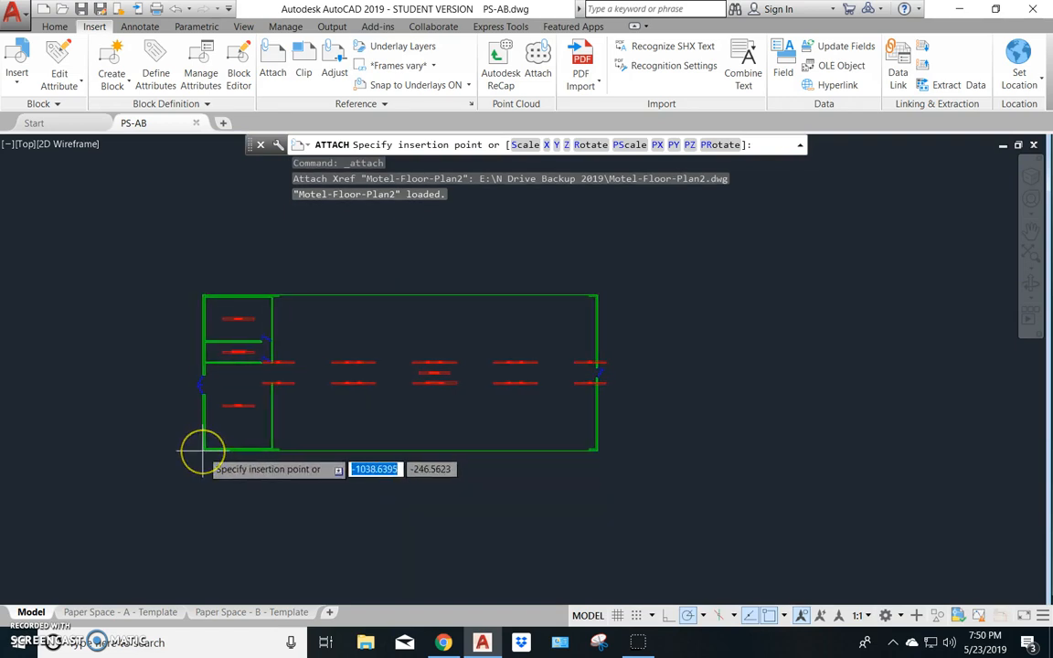
{"action": "type", "text": "0"}
{"action": "key", "text": "Tab"}
{"action": "type", "text": "0"}
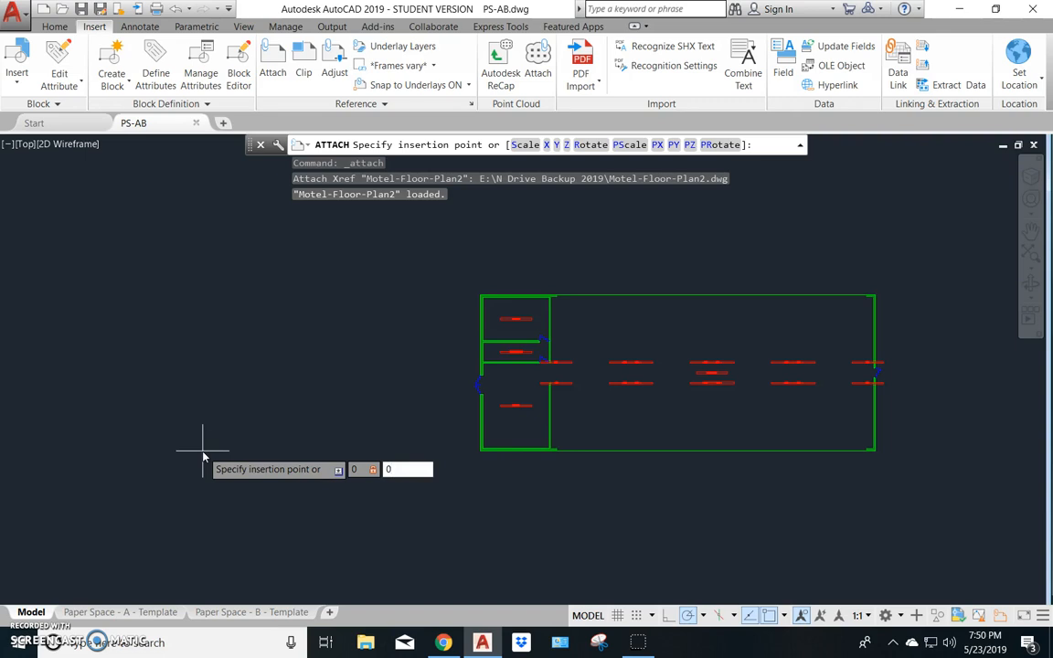
{"action": "key", "text": "Return"}
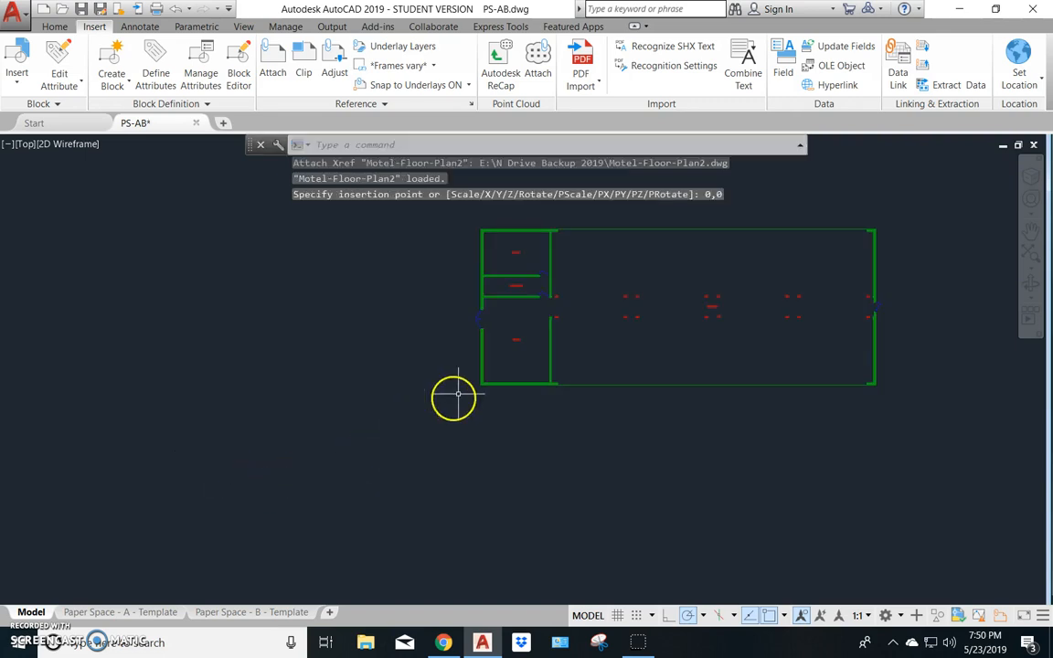
- Examine the attached floor plan's office, reception, lobby and numbered rooms along the hallway
{"action": "middle_click_drag", "start_coordinate": [527, 326], "coordinate": [435, 428]}
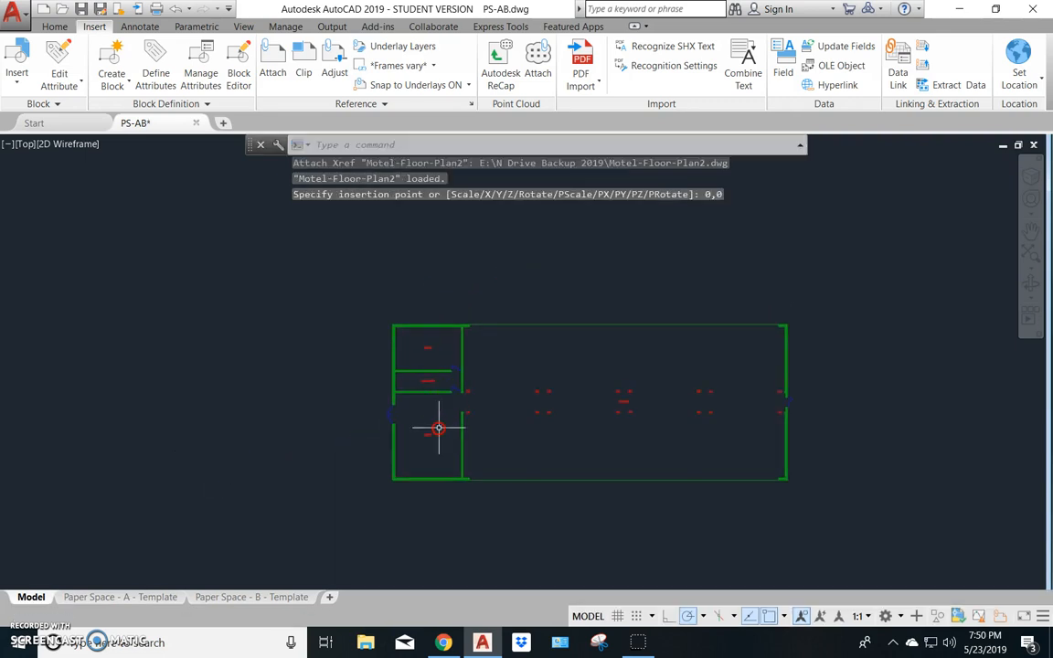
{"action": "scroll", "coordinate": [437, 423], "scroll_direction": "up", "scroll_amount": 5}
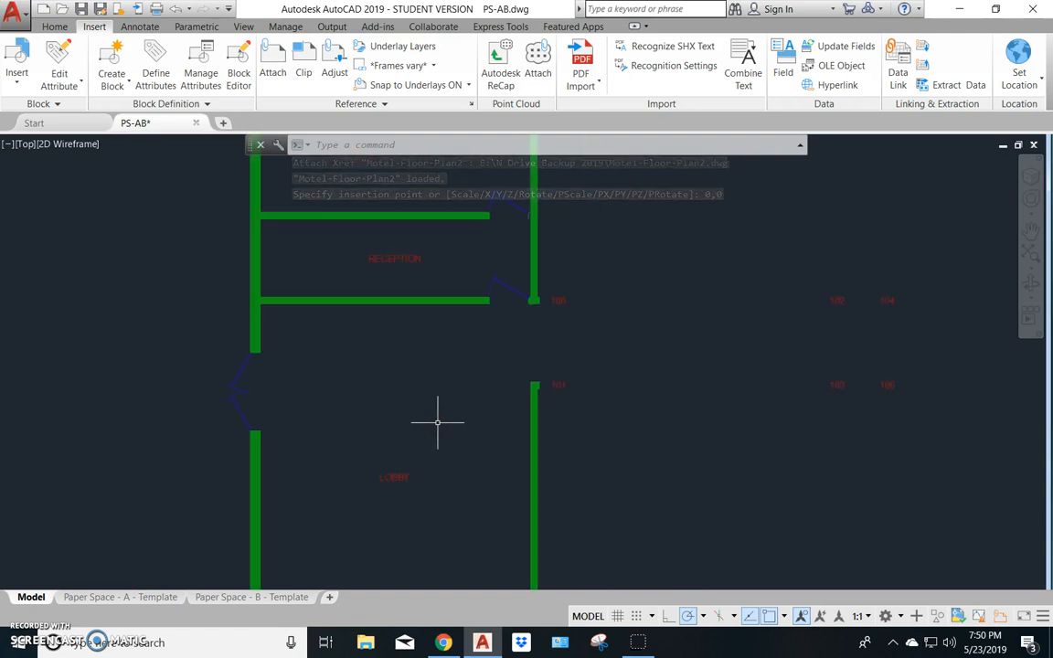
{"action": "middle_click_drag", "start_coordinate": [394, 391], "coordinate": [369, 585]}
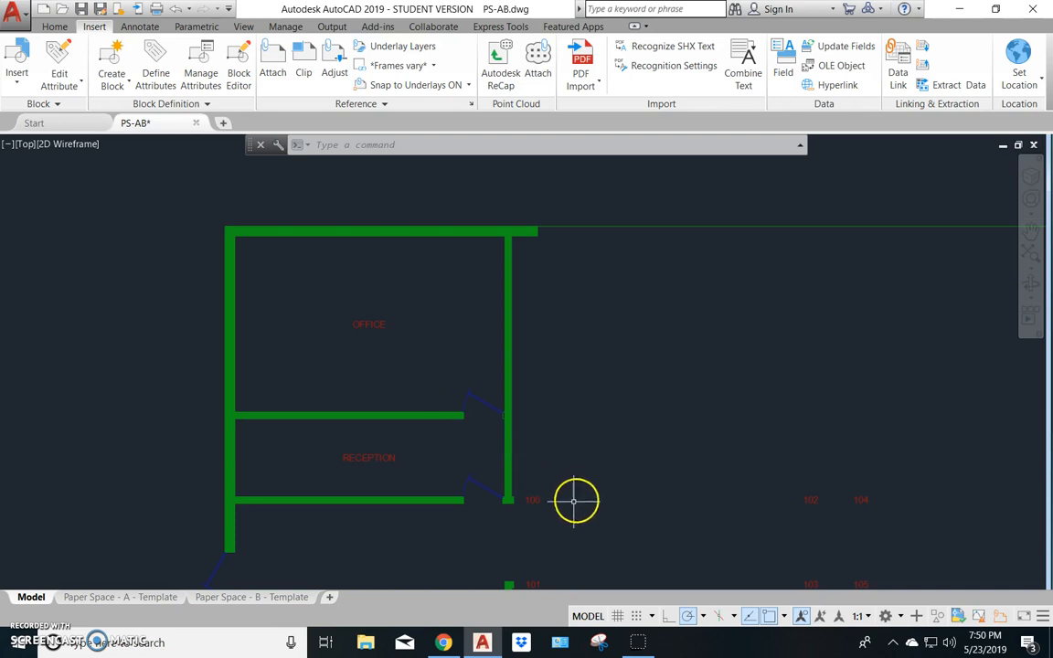
{"action": "mouse_move", "coordinate": [702, 414]}
{"action": "middle_mouse_down"}
{"action": "mouse_move", "coordinate": [634, 407]}
{"action": "mouse_move", "coordinate": [432, 275]}
{"action": "middle_mouse_up"}
{"action": "scroll", "coordinate": [496, 305], "scroll_direction": "down", "scroll_amount": 2}
{"action": "middle_click_drag", "start_coordinate": [542, 319], "coordinate": [395, 321]}
{"action": "scroll", "coordinate": [387, 311], "scroll_direction": "down", "scroll_amount": 2}
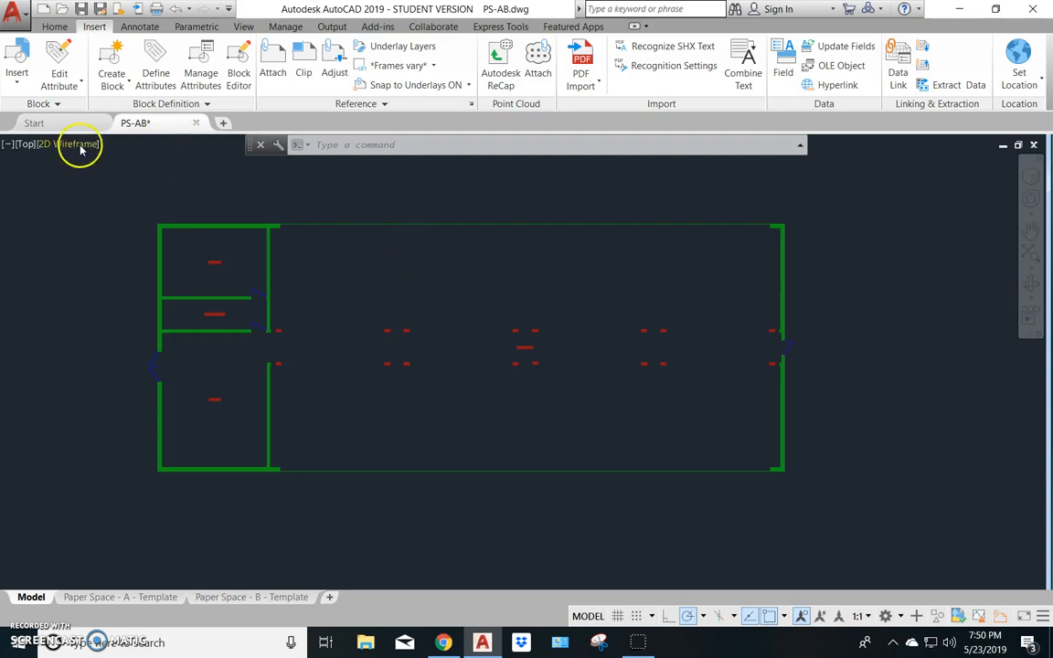
- Attach typical-motel-room-Empty as an external reference, placing its lower corner at the wall end beside room number 100
{"action": "left_click", "coordinate": [273, 68]}
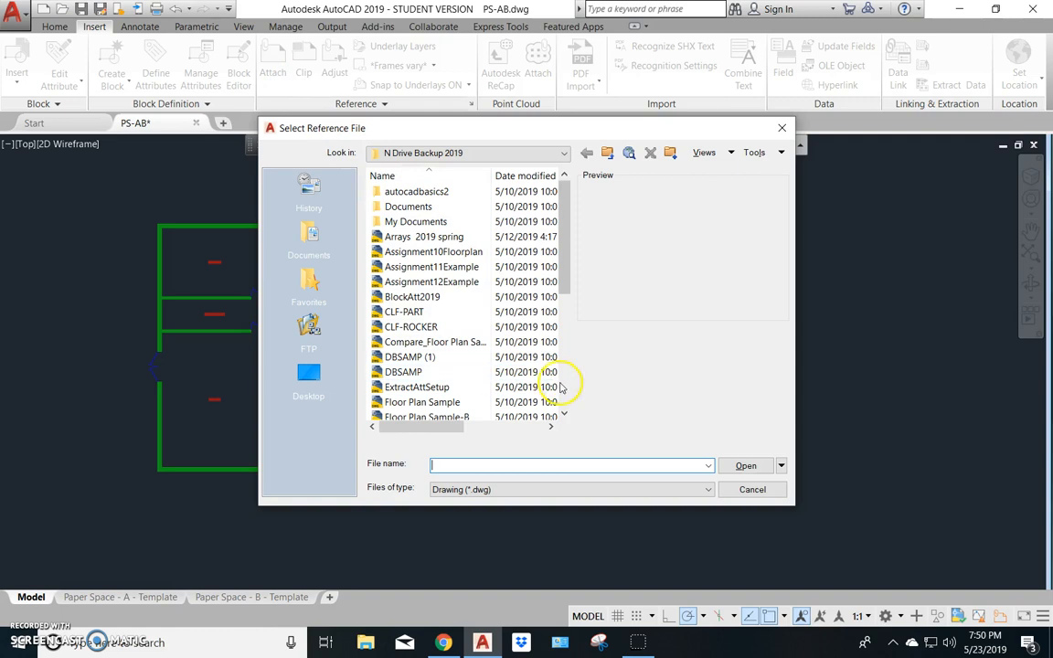
{"action": "left_click_drag", "start_coordinate": [564, 277], "coordinate": [567, 404]}
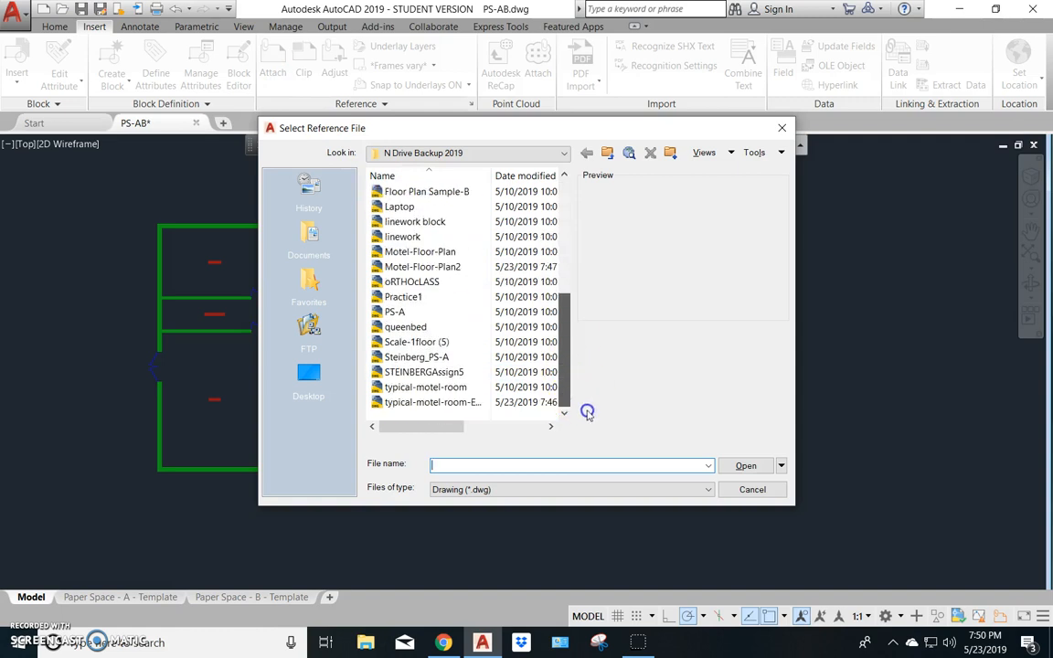
{"action": "left_click", "coordinate": [446, 402]}
{"action": "left_click", "coordinate": [745, 467]}
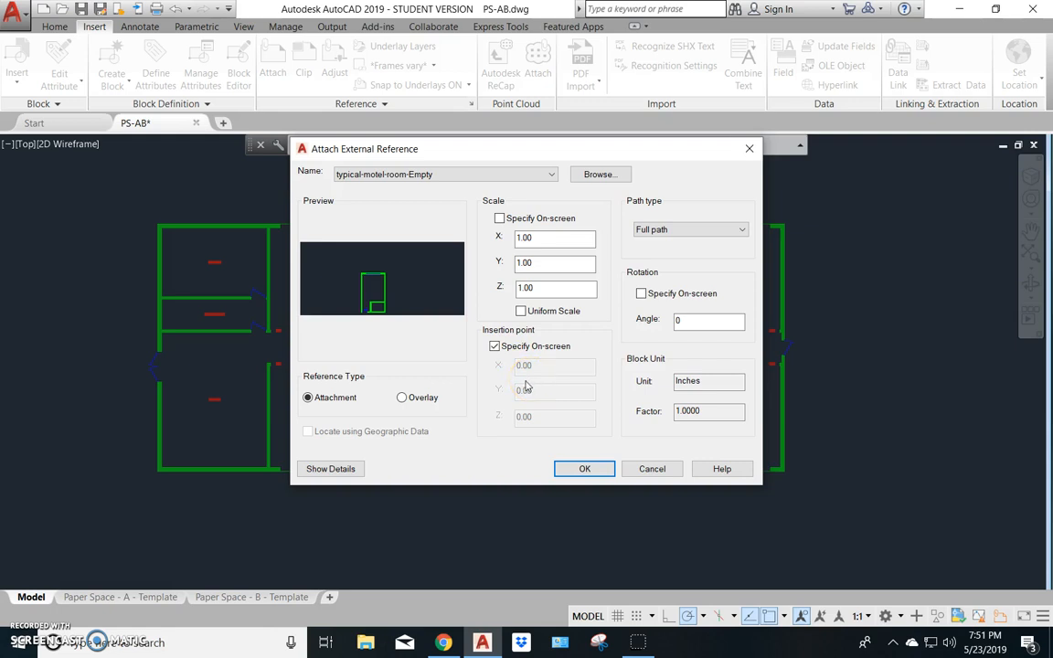
{"action": "left_click", "coordinate": [583, 468]}
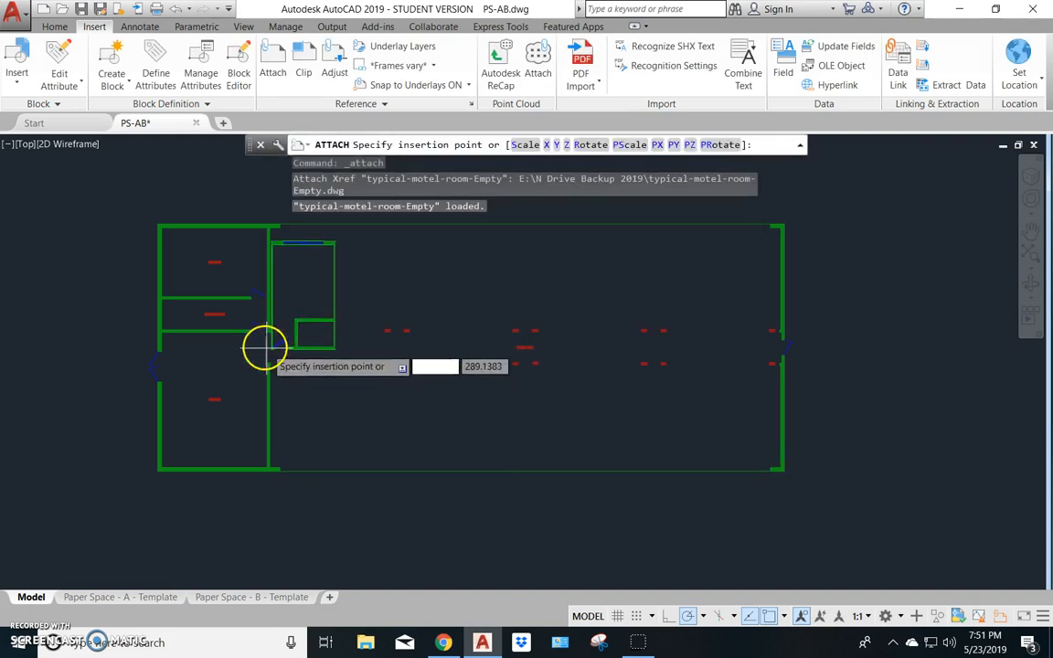
{"action": "scroll", "coordinate": [263, 347], "scroll_direction": "up", "scroll_amount": 4}
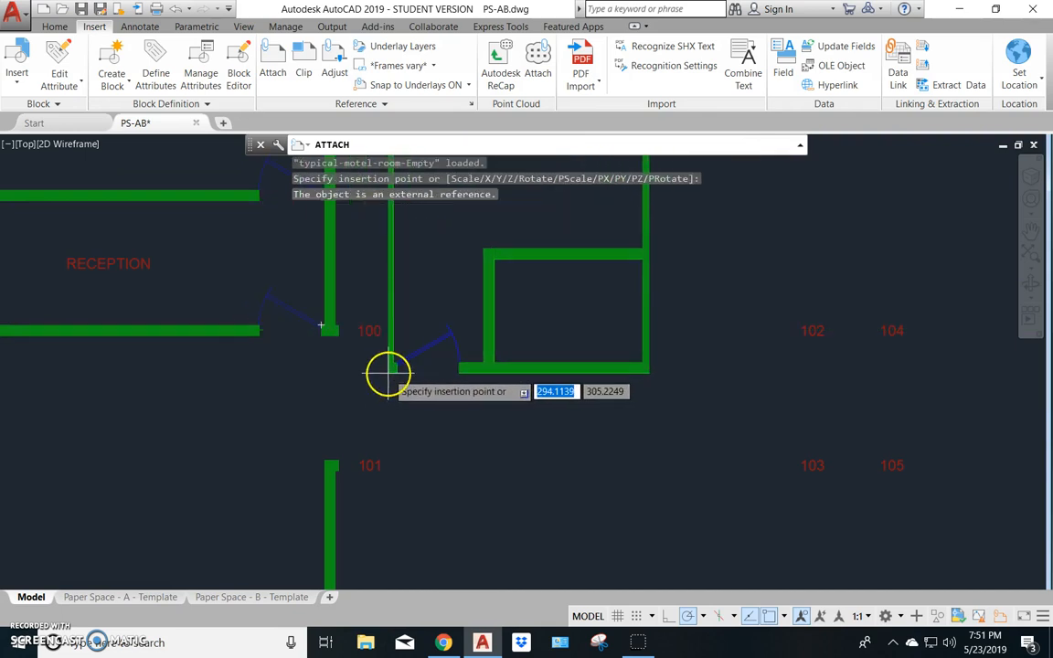
{"action": "left_click", "coordinate": [321, 325]}
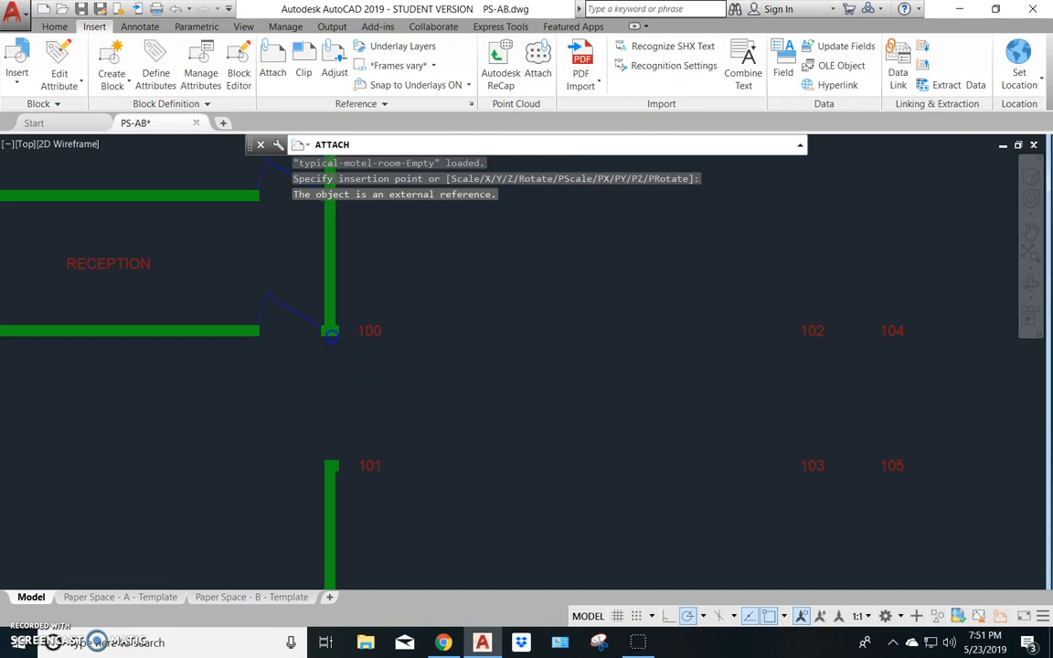
- Check how the attached motel room fits against the office wall, the outer wall and the hallway at room 100
{"action": "scroll", "coordinate": [537, 382], "scroll_direction": "down", "scroll_amount": 2}
{"action": "scroll", "coordinate": [530, 381], "scroll_direction": "down", "scroll_amount": 3}
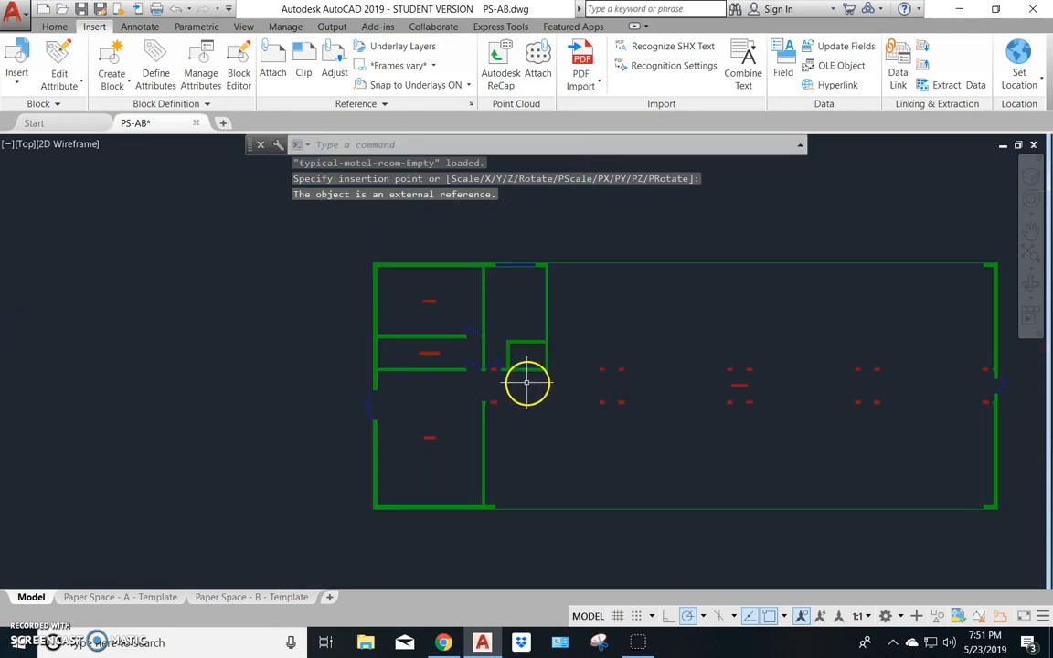
{"action": "scroll", "coordinate": [557, 338], "scroll_direction": "up", "scroll_amount": 3}
{"action": "scroll", "coordinate": [557, 342], "scroll_direction": "down", "scroll_amount": 3}
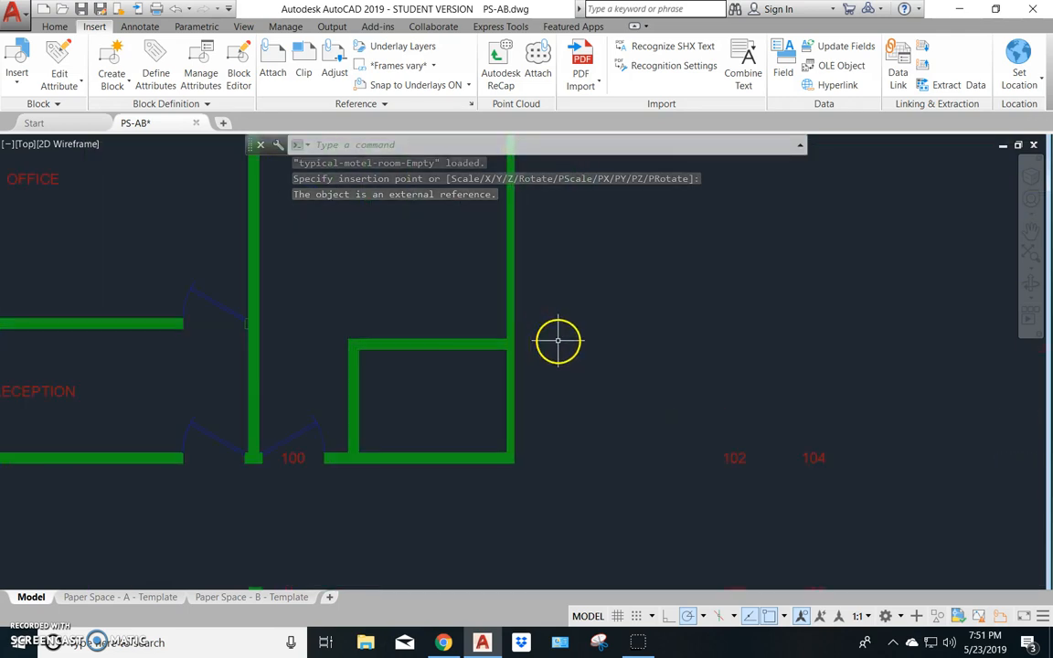
{"action": "scroll", "coordinate": [510, 358], "scroll_direction": "up", "scroll_amount": 3}
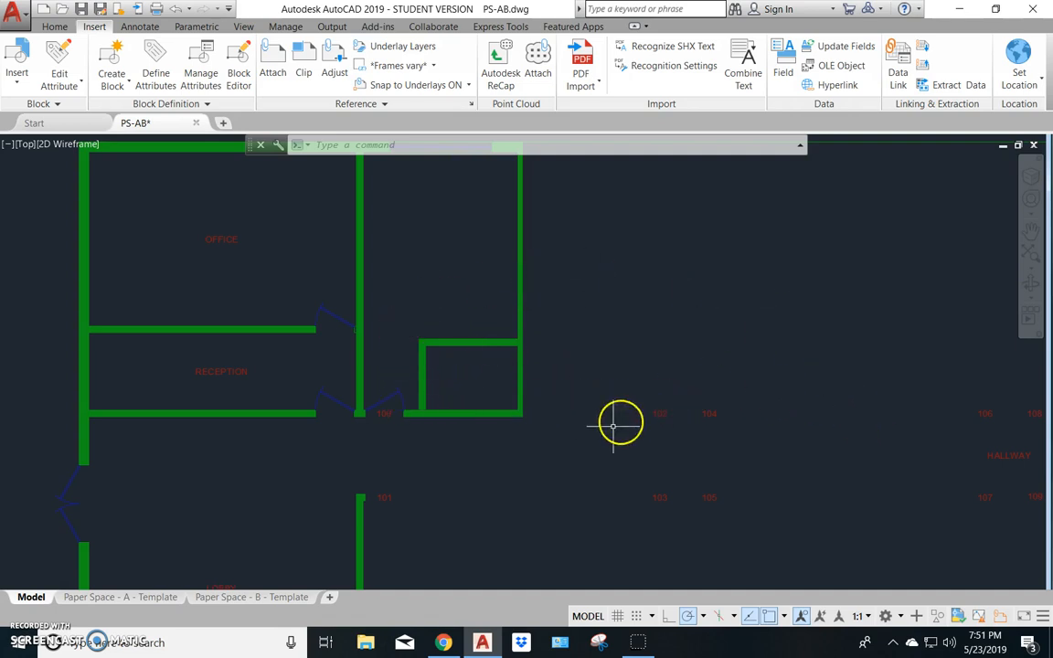
{"action": "scroll", "coordinate": [684, 331], "scroll_direction": "down", "scroll_amount": 2}
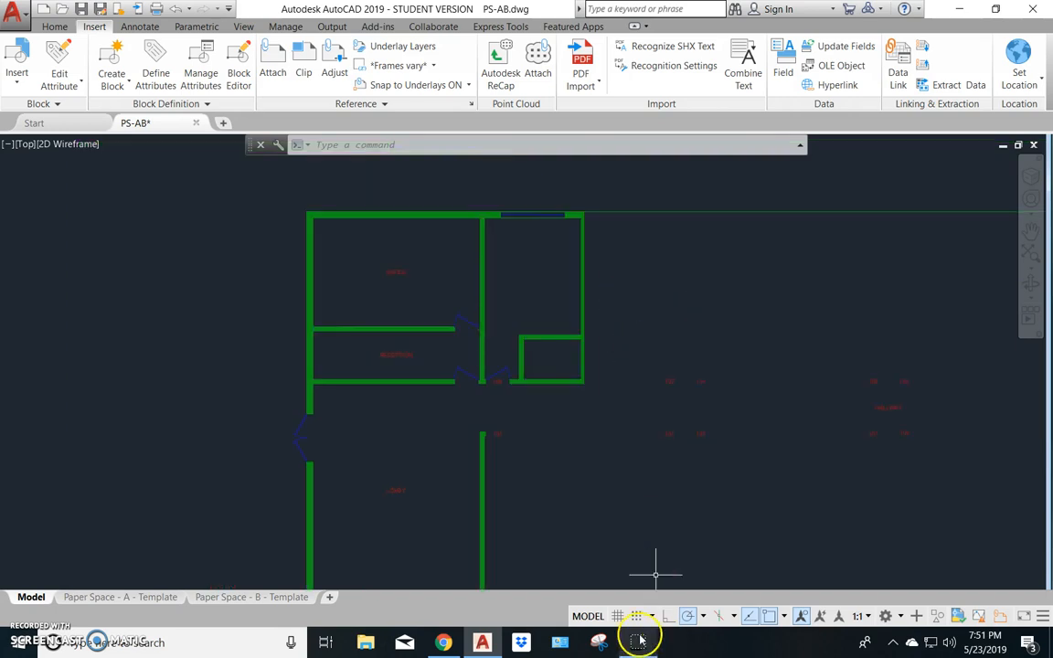
- Mirror the attached room 100 about the outer face of its bathroom-side wall to create room 102, keeping the source object
{"action": "middle_click_drag", "start_coordinate": [618, 407], "coordinate": [365, 423]}
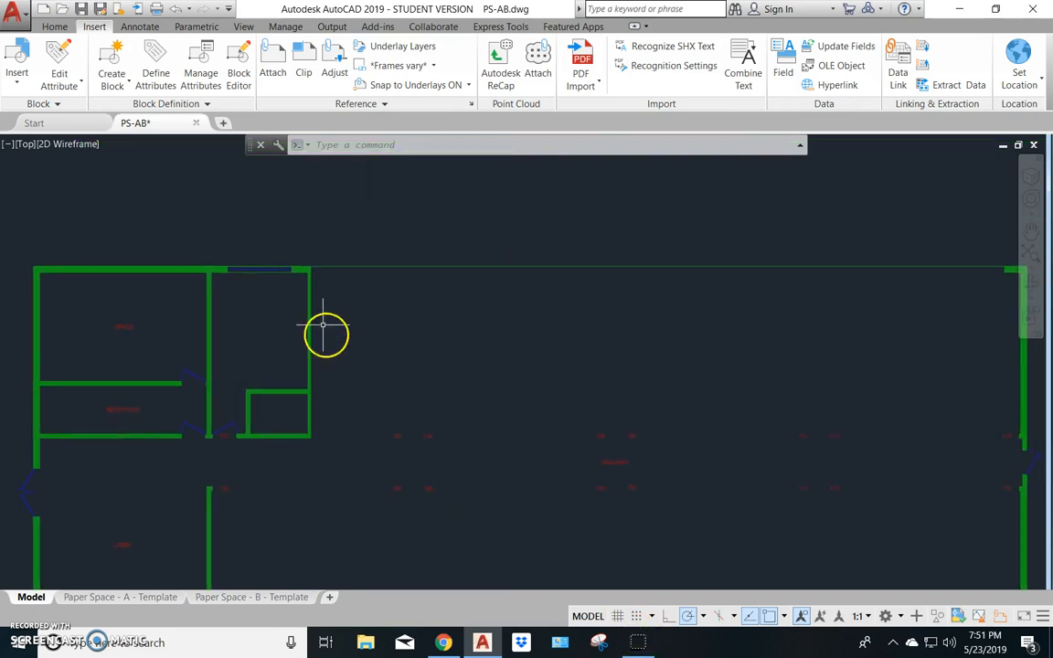
{"action": "left_click", "coordinate": [58, 27]}
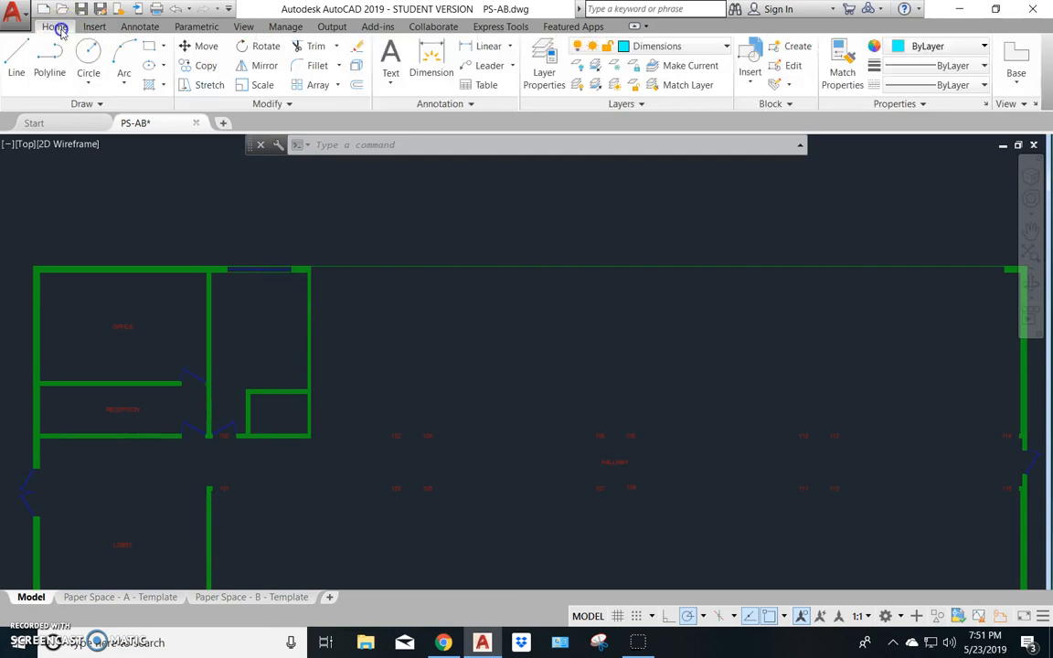
{"action": "left_click", "coordinate": [260, 66]}
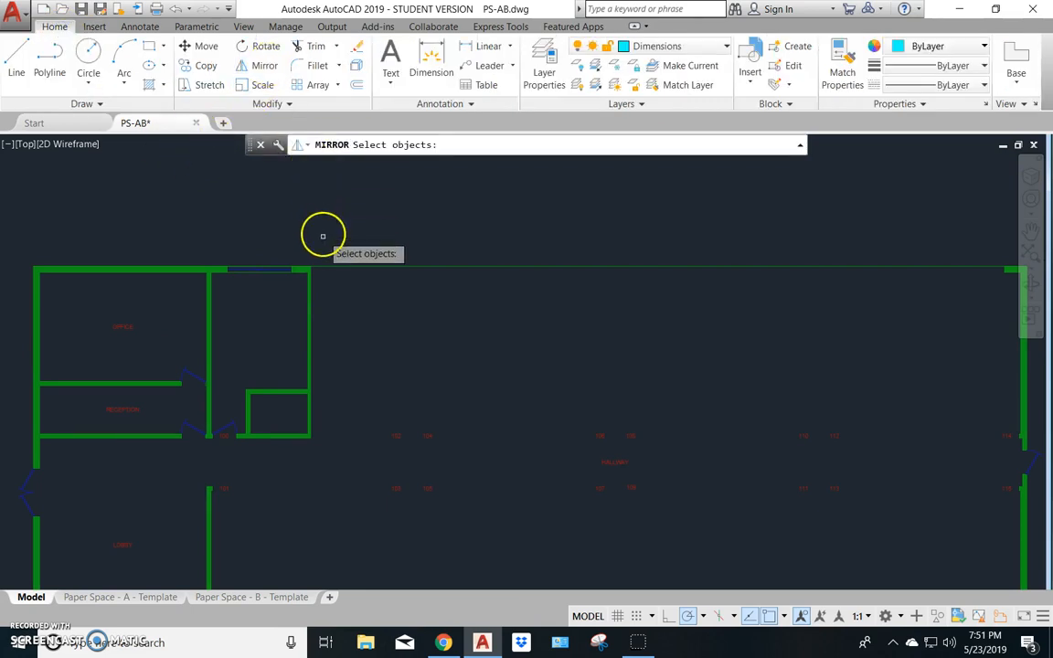
{"action": "left_click", "coordinate": [309, 318]}
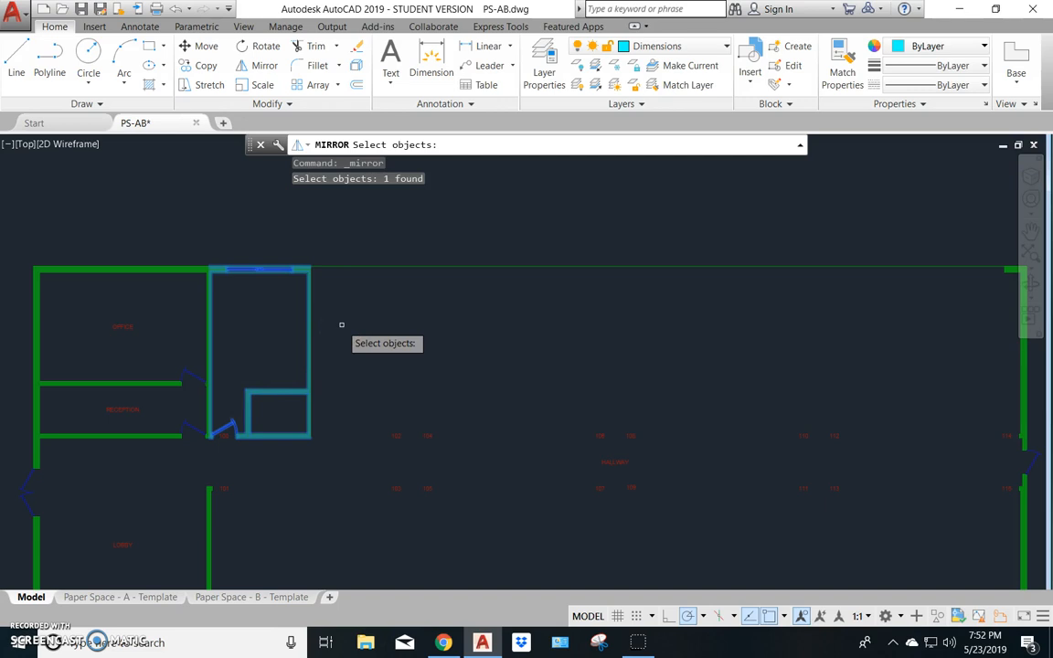
{"action": "key", "text": "Return"}
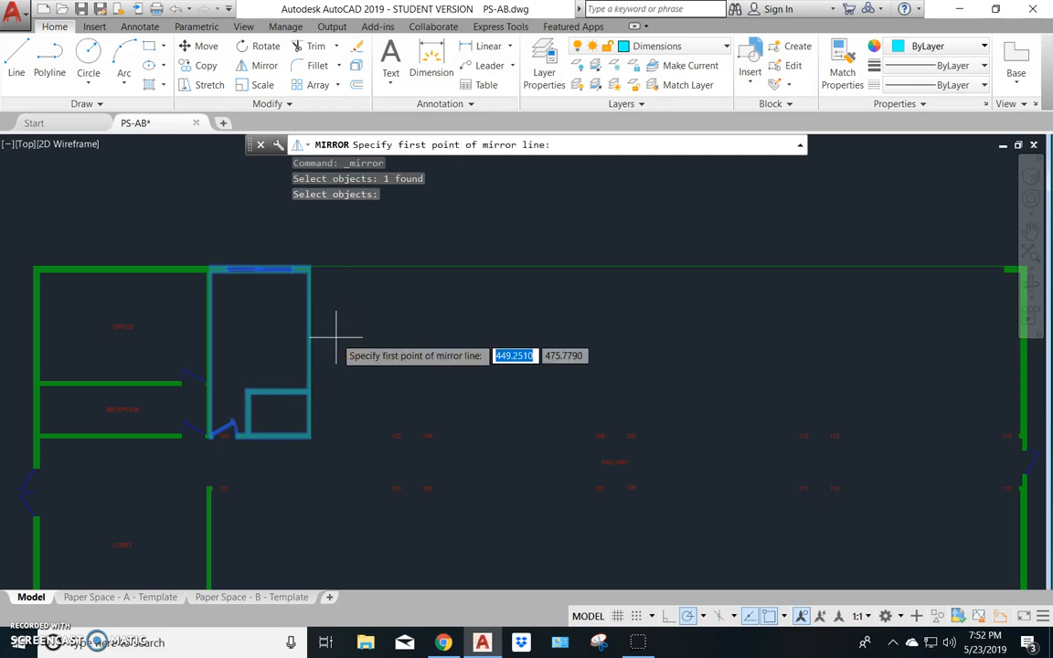
{"action": "scroll", "coordinate": [333, 417], "scroll_direction": "up", "scroll_amount": 2}
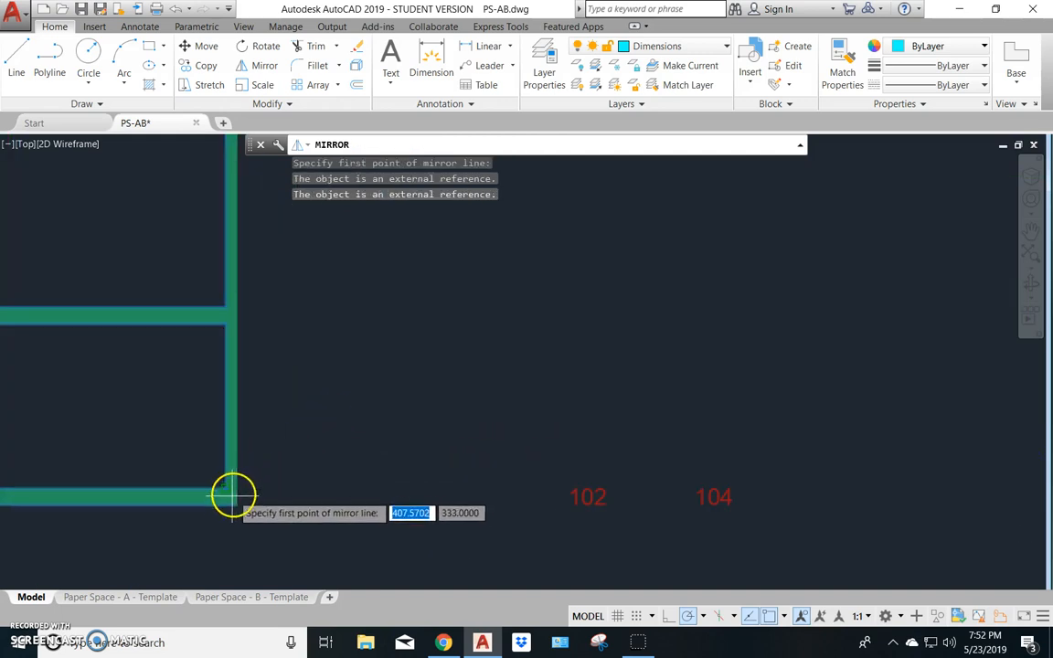
{"action": "left_click", "coordinate": [236, 502]}
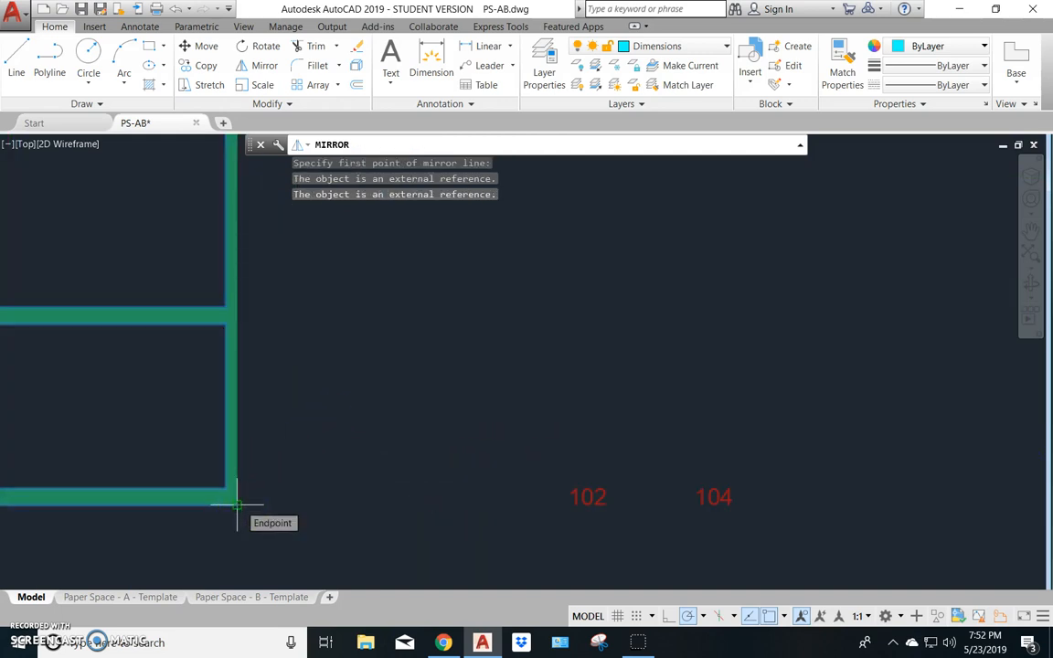
{"action": "middle_click_drag", "start_coordinate": [279, 390], "coordinate": [285, 654]}
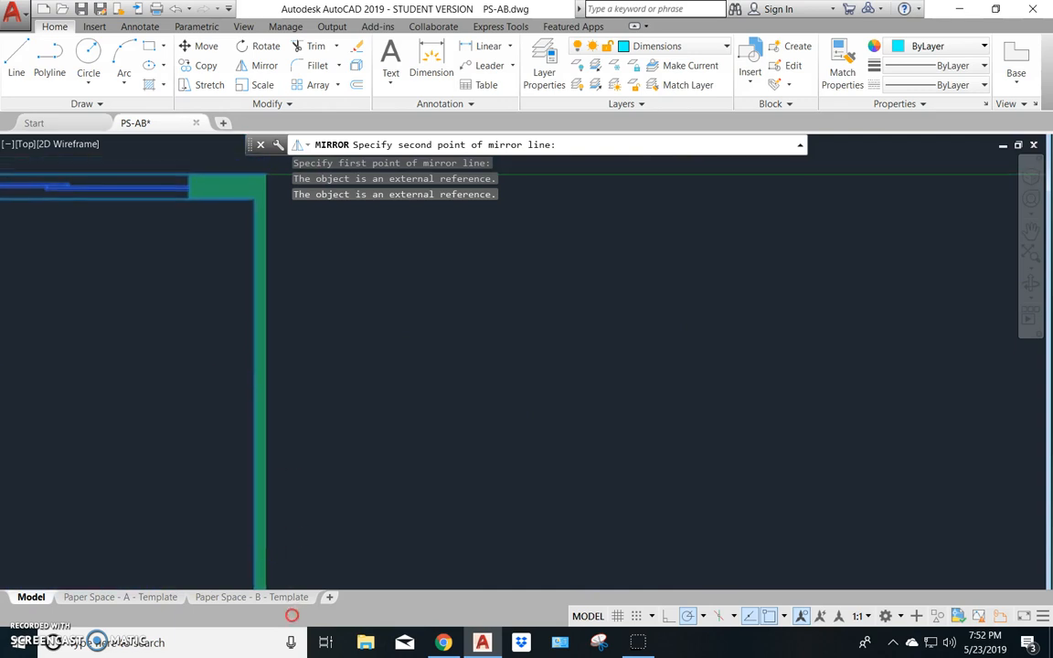
{"action": "left_click", "coordinate": [264, 173]}
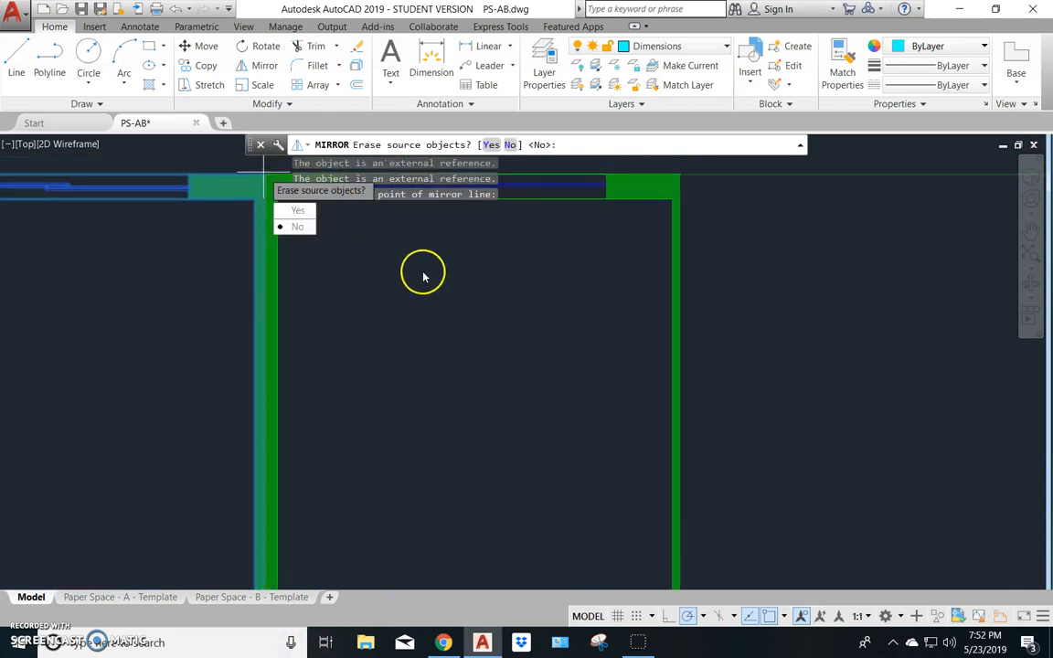
{"action": "left_click", "coordinate": [298, 228]}
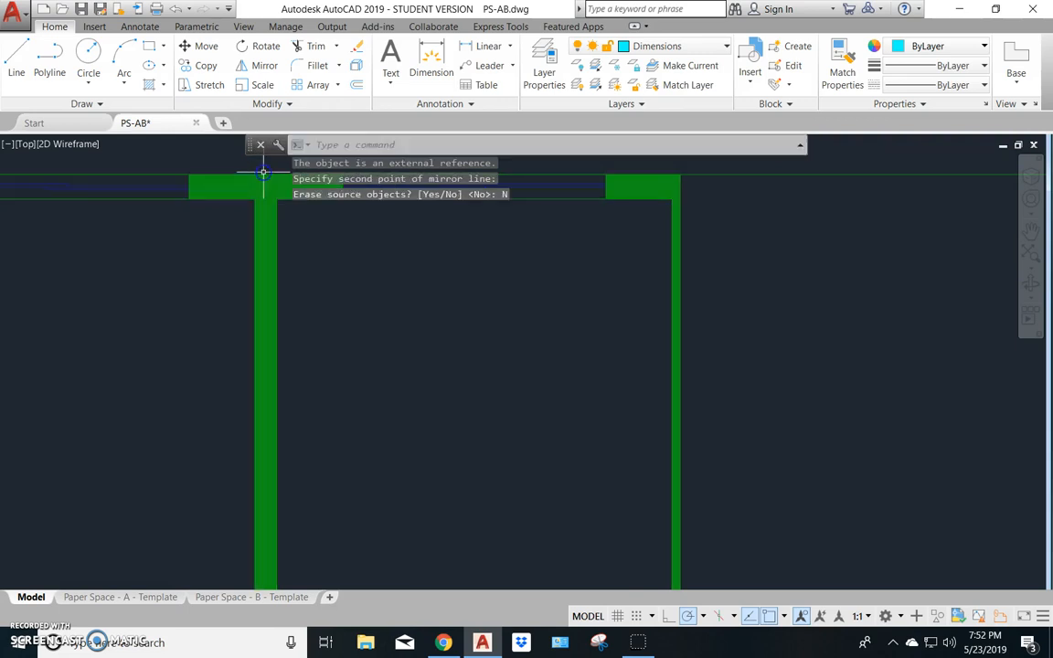
{"action": "scroll", "coordinate": [458, 361], "scroll_direction": "down", "scroll_amount": 2}
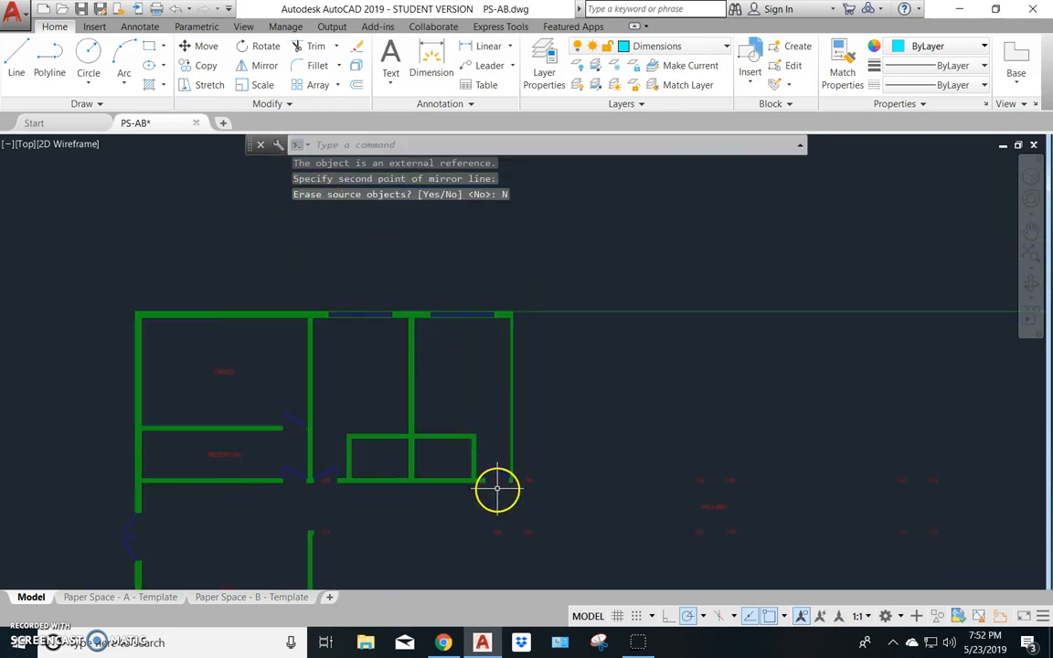
- Mirror rooms 100 and 102 about the outer face of room 102's end wall to fill rooms 104 and 106, keeping the originals
{"action": "scroll", "coordinate": [497, 488], "scroll_direction": "up", "scroll_amount": 2}
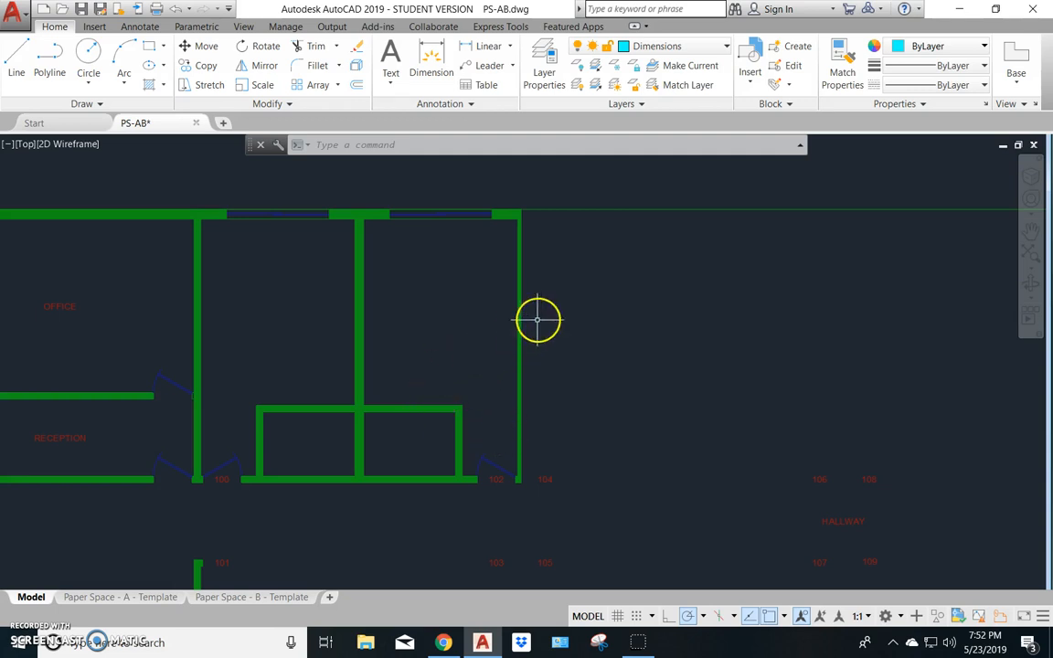
{"action": "left_click", "coordinate": [257, 66]}
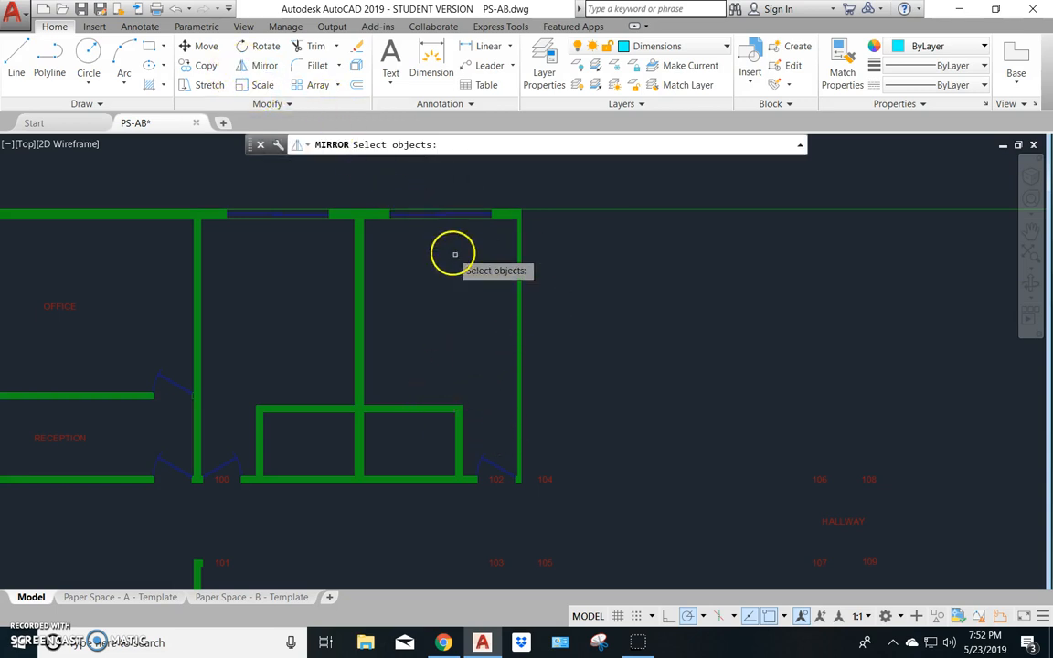
{"action": "left_click", "coordinate": [519, 303]}
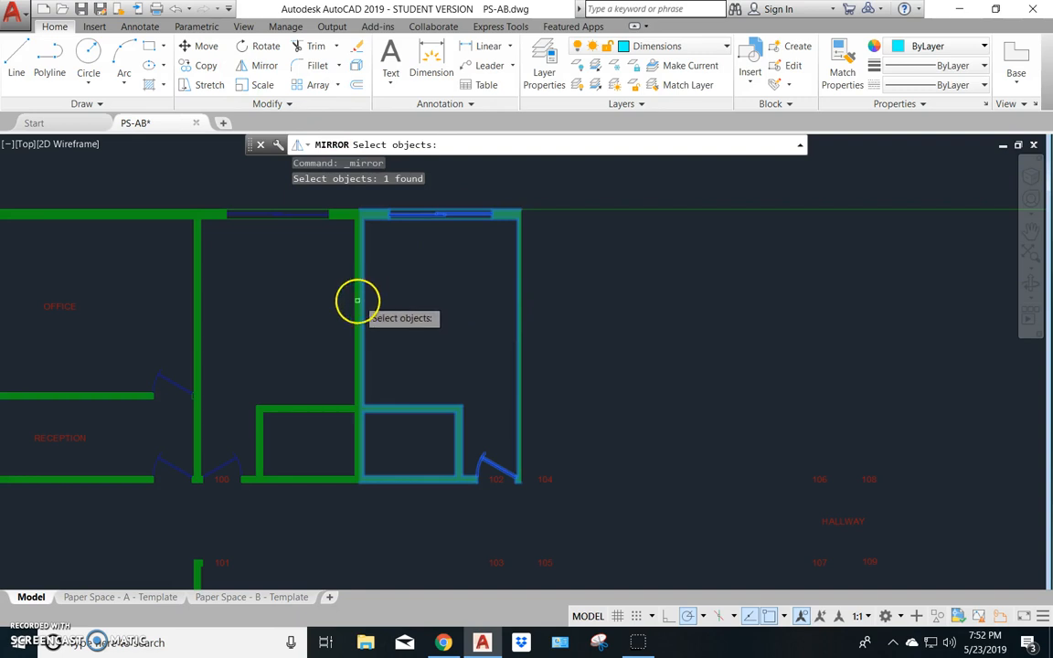
{"action": "left_click", "coordinate": [291, 410]}
{"action": "key", "text": "Return"}
{"action": "left_click", "coordinate": [521, 480]}
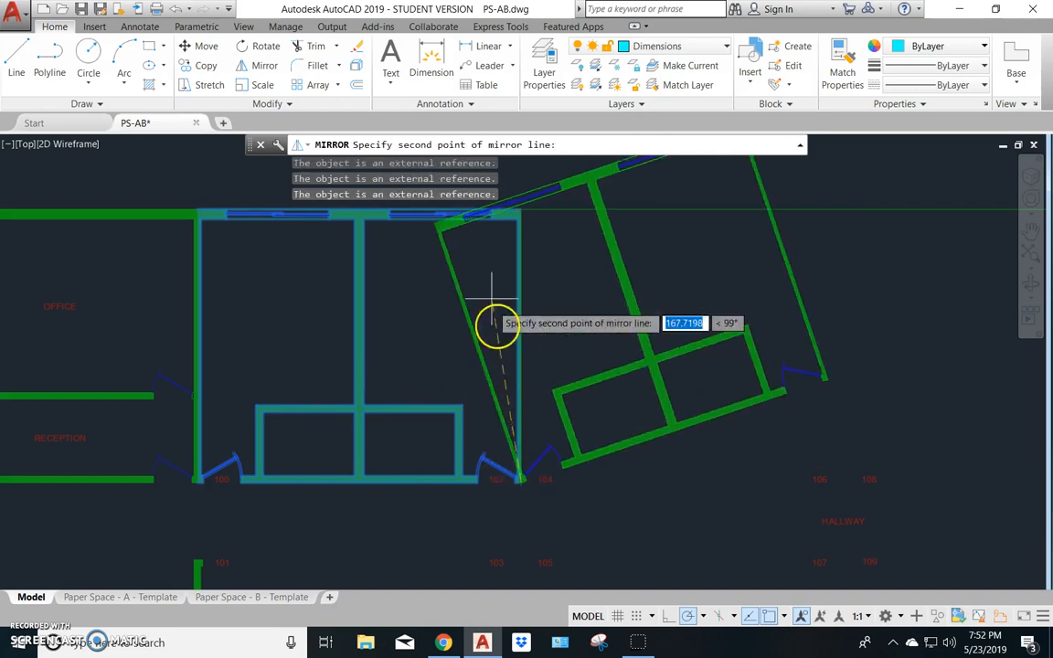
{"action": "left_click", "coordinate": [526, 212]}
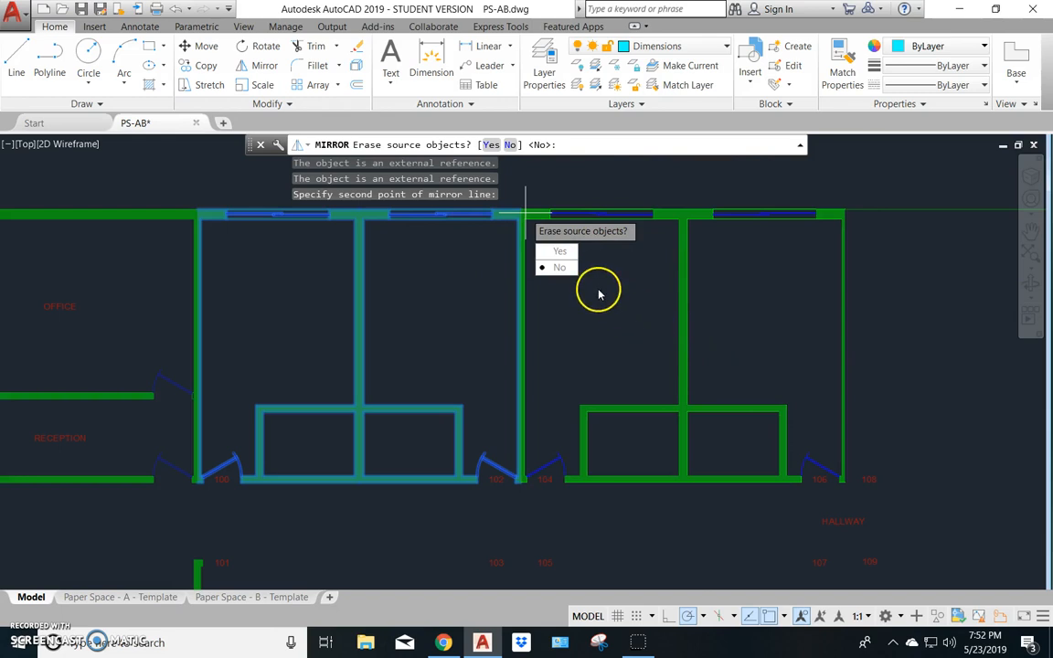
{"action": "left_click", "coordinate": [558, 266]}
- Mirror rooms 100, 102, 104 and 106 about room 106's outer end wall to fill rooms 108 through 114, keeping the originals
{"action": "mouse_move", "coordinate": [793, 356]}
{"action": "middle_mouse_down"}
{"action": "mouse_move", "coordinate": [300, 303]}
{"action": "mouse_move", "coordinate": [242, 335]}
{"action": "middle_mouse_up"}
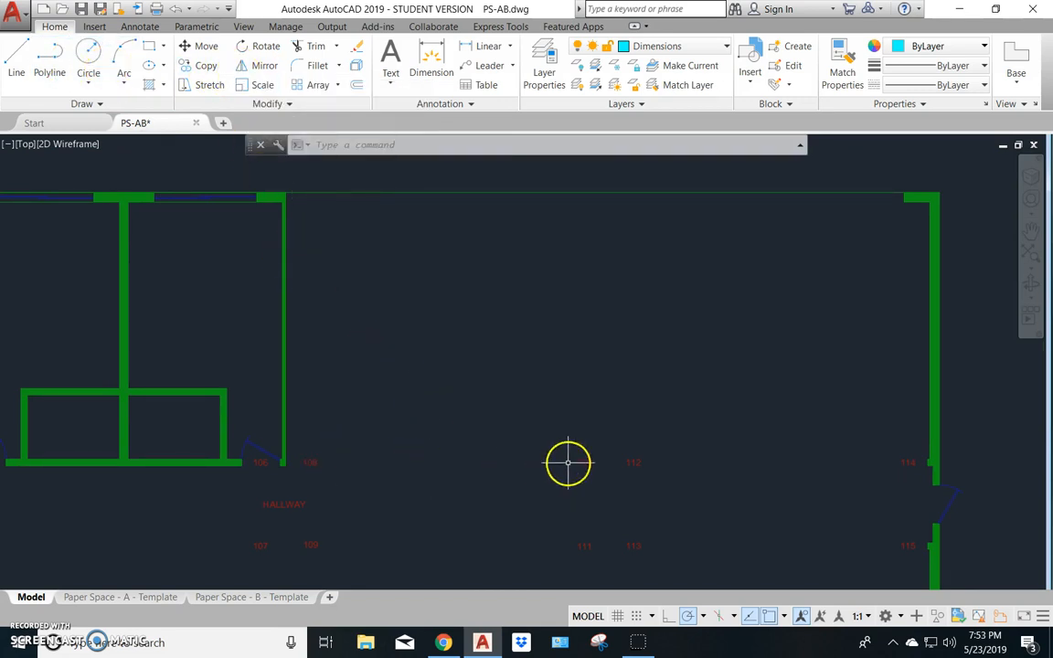
{"action": "middle_click_drag", "start_coordinate": [308, 423], "coordinate": [778, 475]}
{"action": "mouse_move", "coordinate": [767, 419]}
{"action": "middle_mouse_down"}
{"action": "mouse_move", "coordinate": [900, 370]}
{"action": "mouse_move", "coordinate": [818, 401]}
{"action": "middle_mouse_up"}
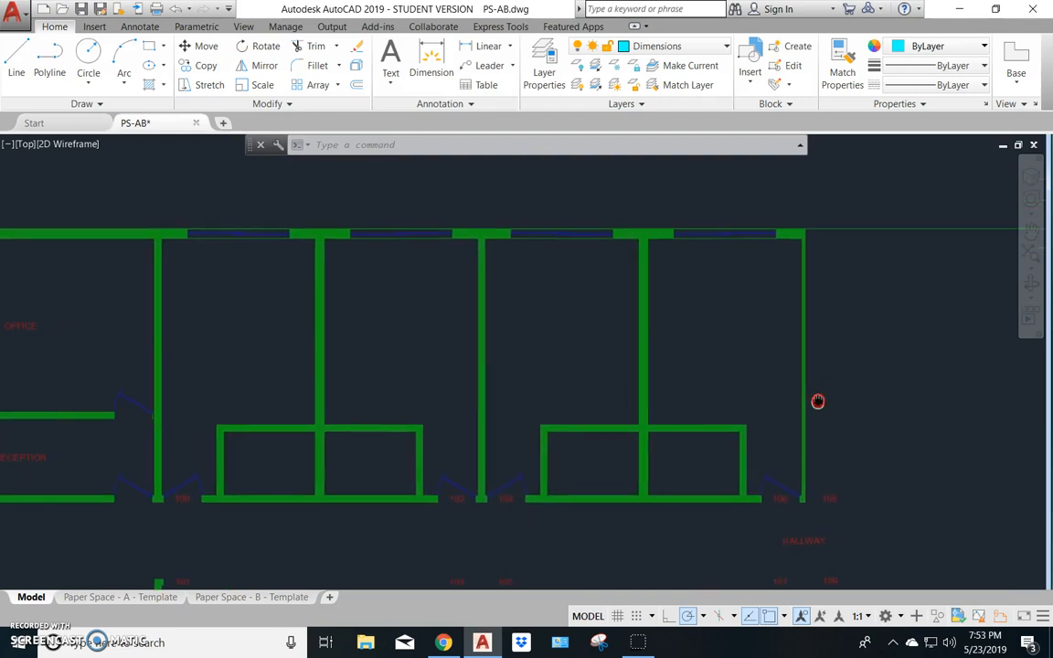
{"action": "left_click", "coordinate": [262, 65]}
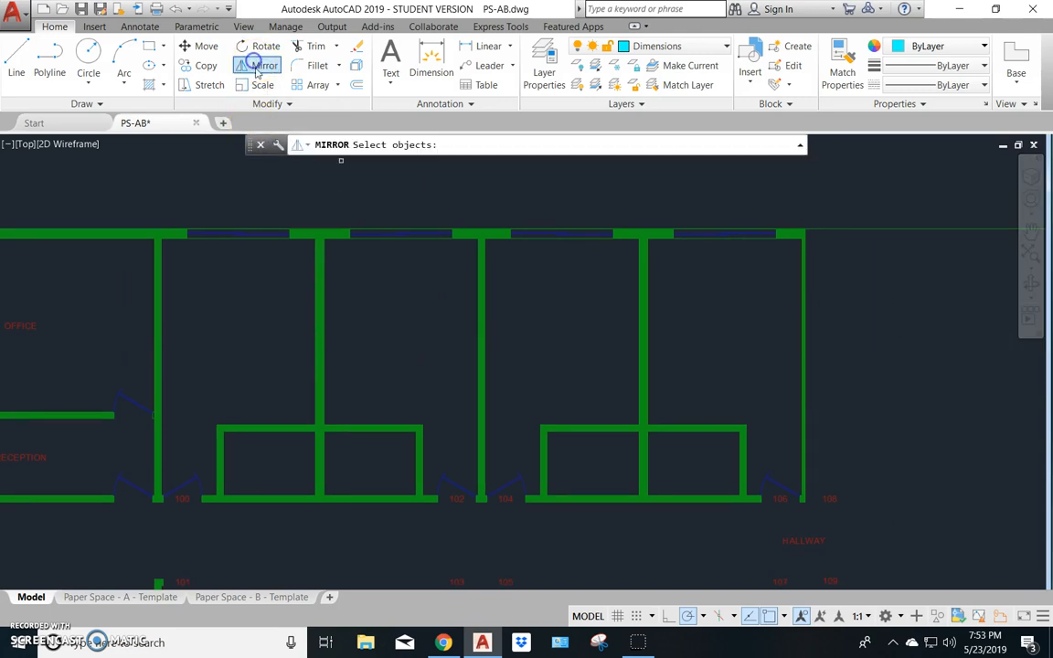
{"action": "left_click", "coordinate": [323, 286]}
{"action": "left_click", "coordinate": [262, 426]}
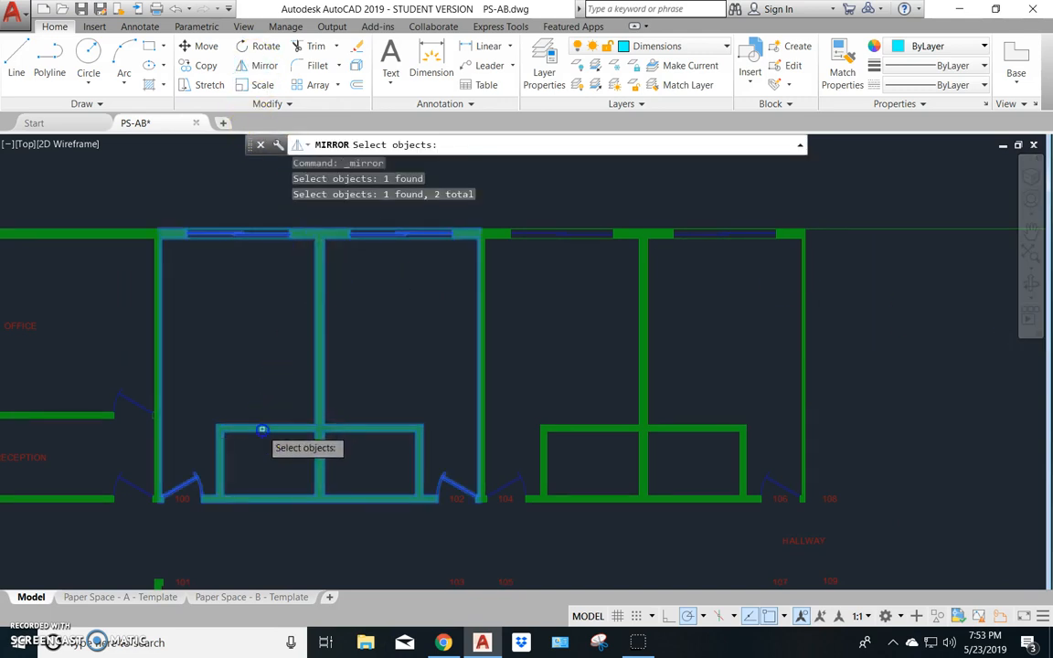
{"action": "left_click", "coordinate": [585, 425]}
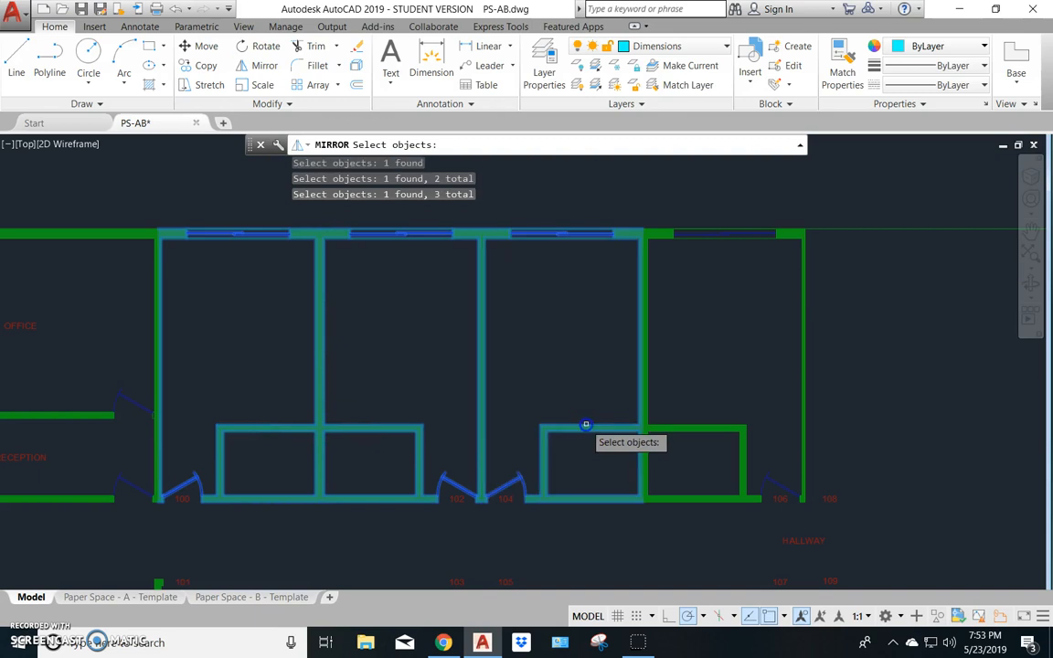
{"action": "left_click", "coordinate": [806, 416]}
{"action": "key", "text": "Return"}
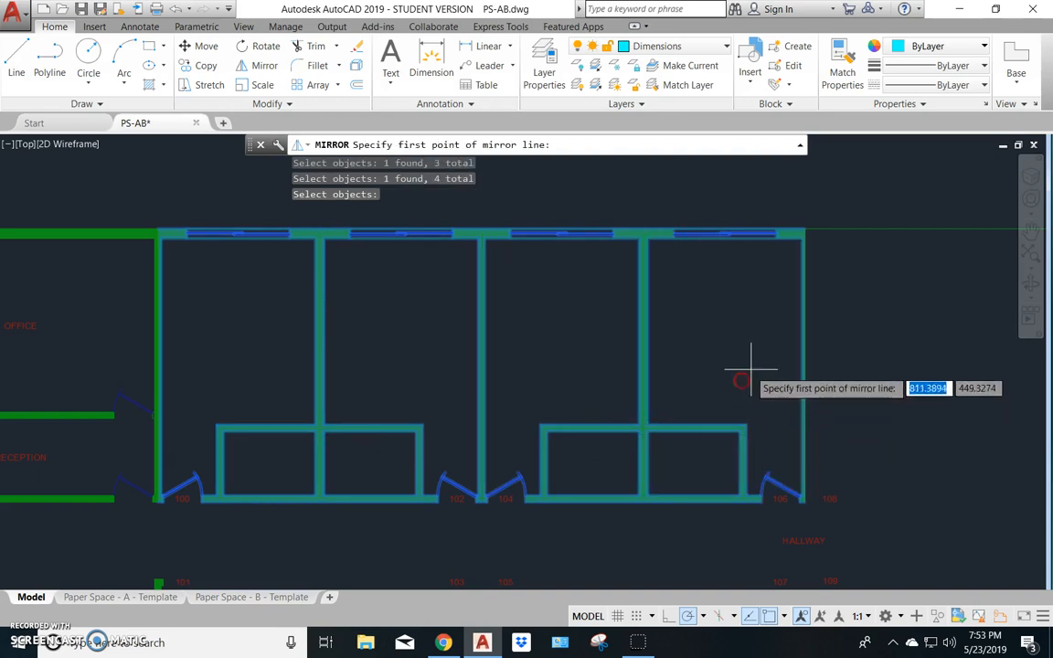
{"action": "left_click", "coordinate": [807, 233]}
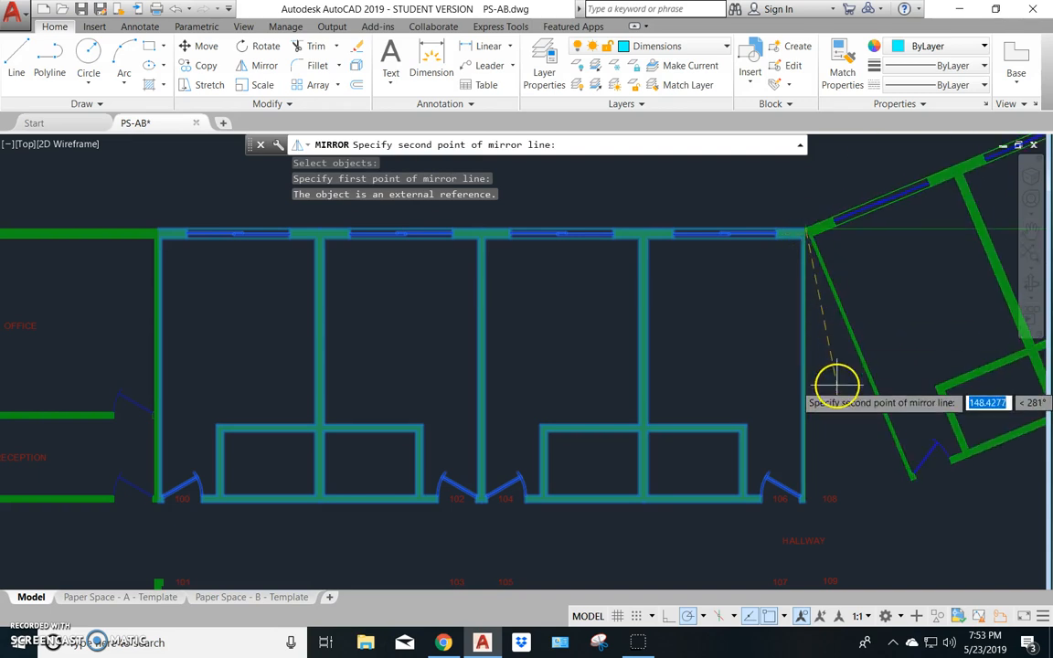
{"action": "left_click", "coordinate": [806, 500]}
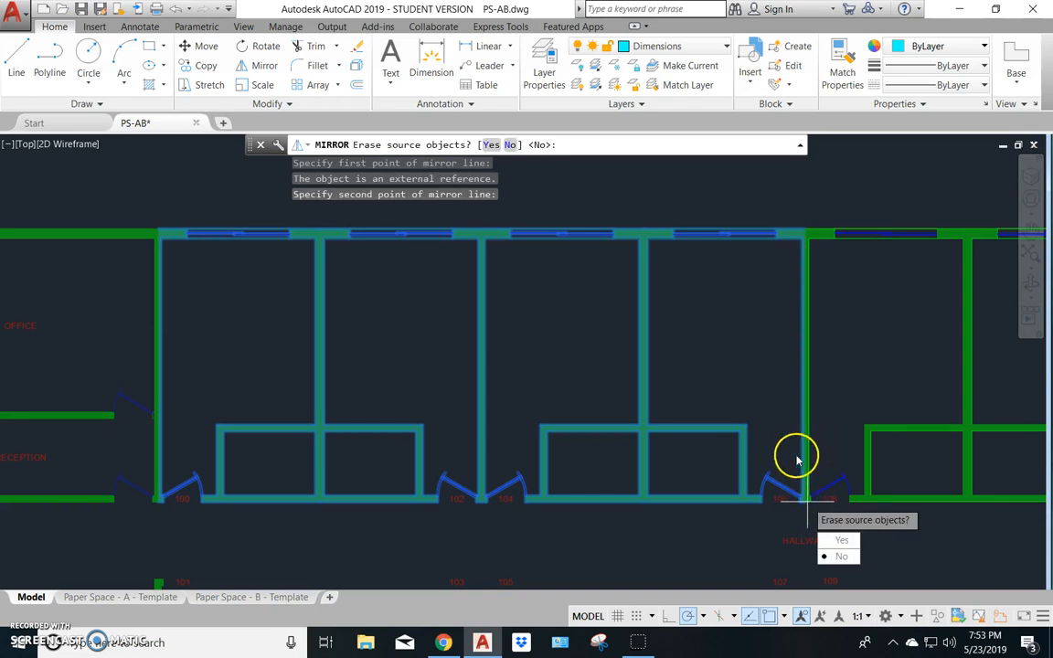
{"action": "left_click", "coordinate": [838, 554]}
- Examine the row of even-numbered rooms, the hallway and the empty odd-numbered side of the floor plan
{"action": "scroll", "coordinate": [775, 409], "scroll_direction": "down", "scroll_amount": 6}
{"action": "scroll", "coordinate": [768, 415], "scroll_direction": "up", "scroll_amount": 4}
{"action": "middle_click_drag", "start_coordinate": [787, 399], "coordinate": [645, 391]}
{"action": "scroll", "coordinate": [493, 365], "scroll_direction": "up", "scroll_amount": 1}
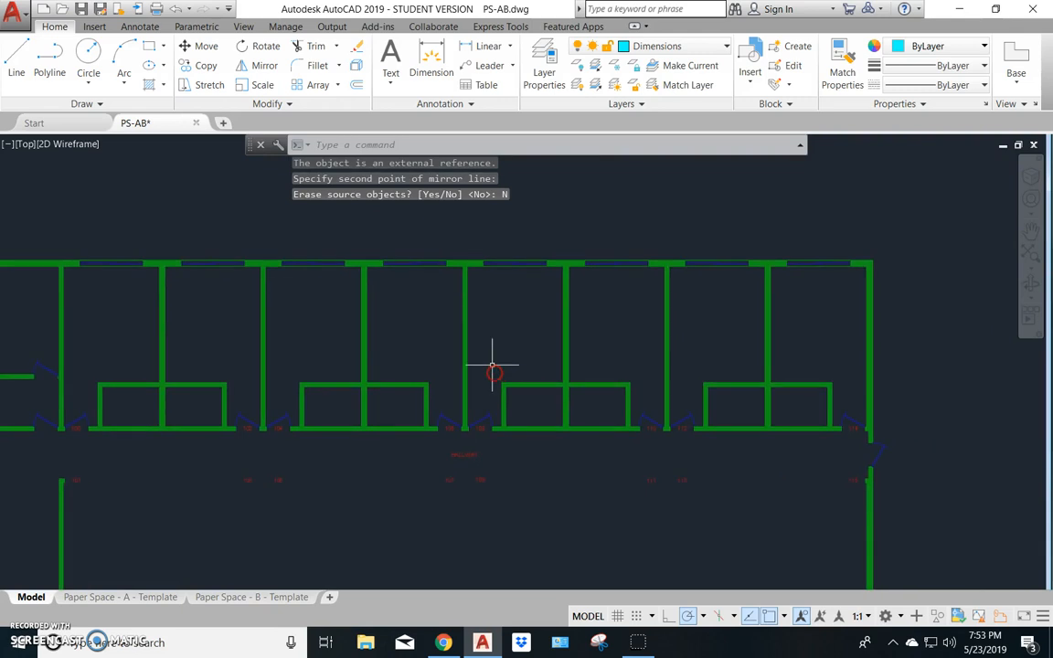
{"action": "scroll", "coordinate": [492, 364], "scroll_direction": "down", "scroll_amount": 3}
{"action": "middle_click_drag", "start_coordinate": [474, 394], "coordinate": [545, 366]}
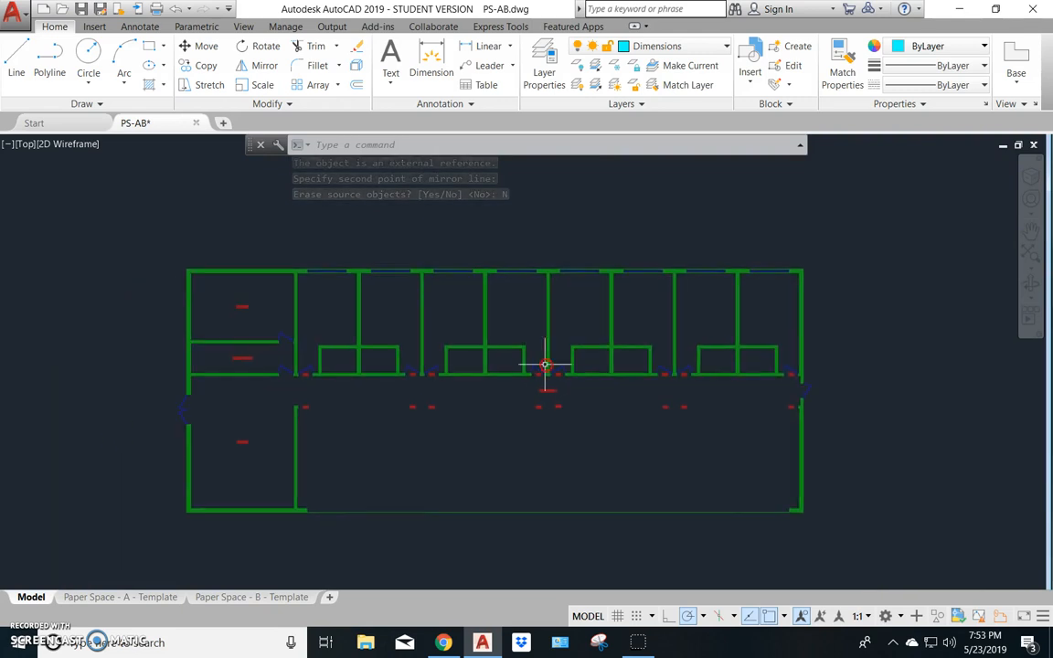
{"action": "scroll", "coordinate": [533, 356], "scroll_direction": "up", "scroll_amount": 2}
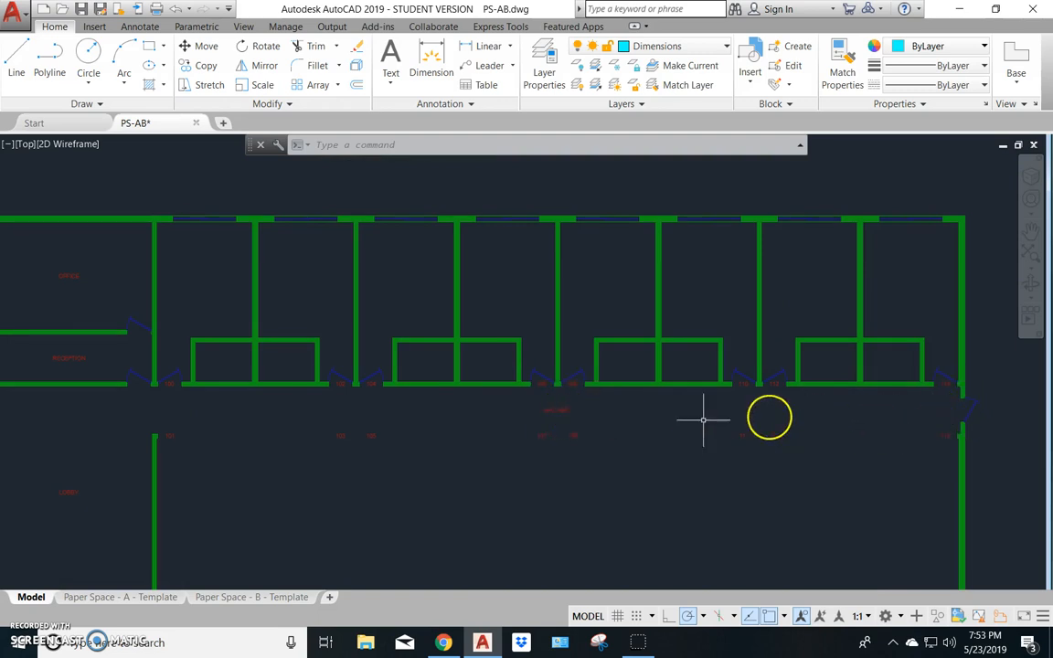
{"action": "middle_click_drag", "start_coordinate": [200, 416], "coordinate": [406, 350]}
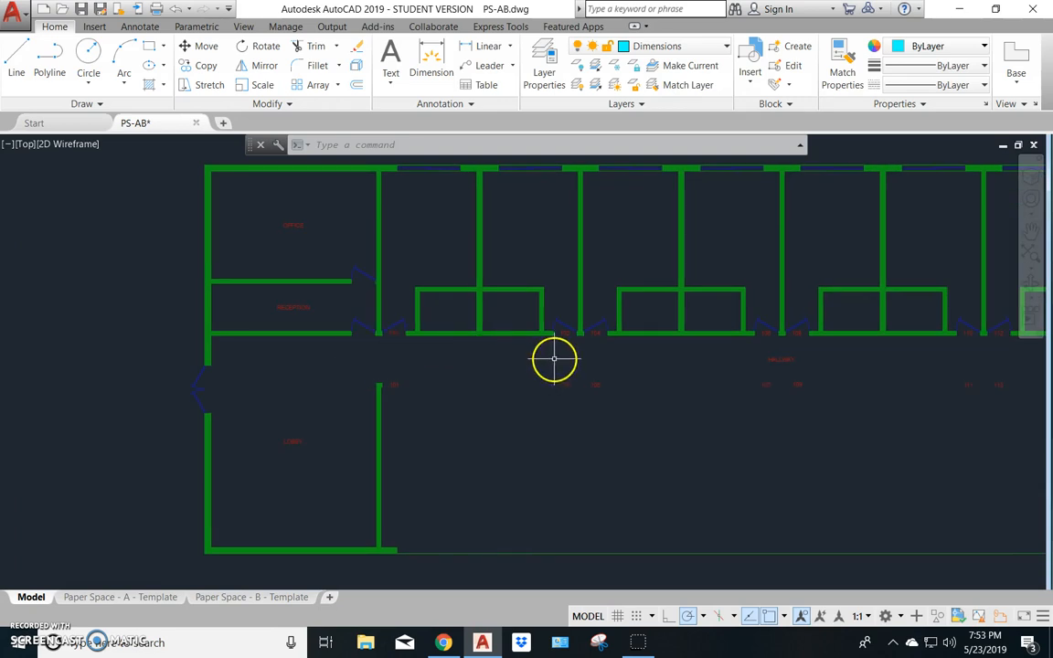
{"action": "middle_click_drag", "start_coordinate": [555, 357], "coordinate": [350, 335]}
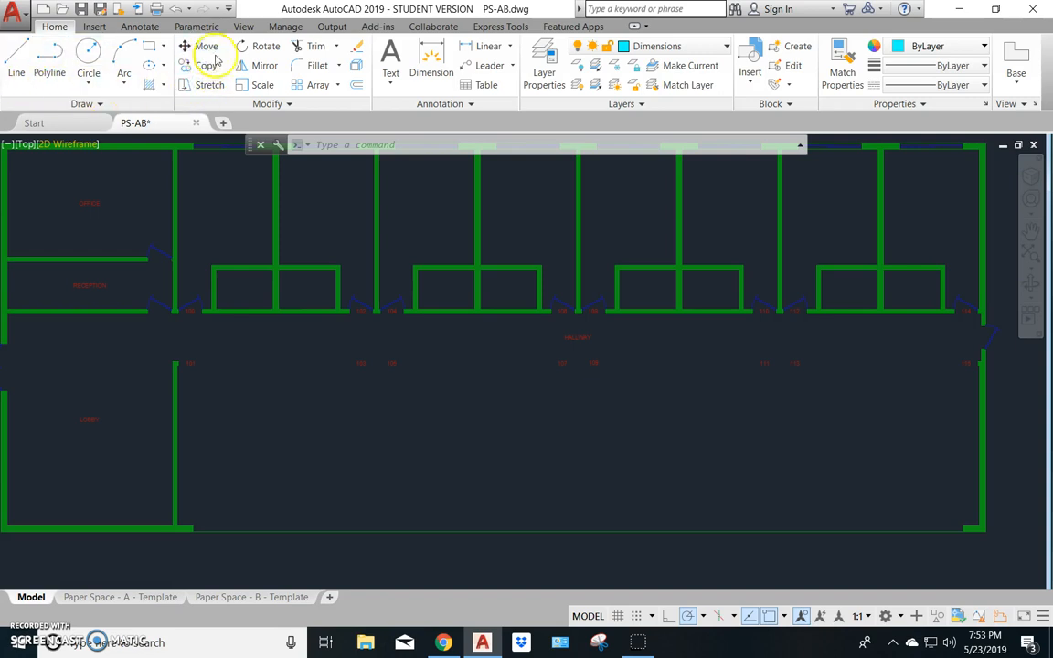
- Make Construction the current layer and add a vertical linear dimension between the inside corners of the building's office and lobby end wall
{"action": "left_click", "coordinate": [658, 46]}
{"action": "left_click", "coordinate": [681, 105]}
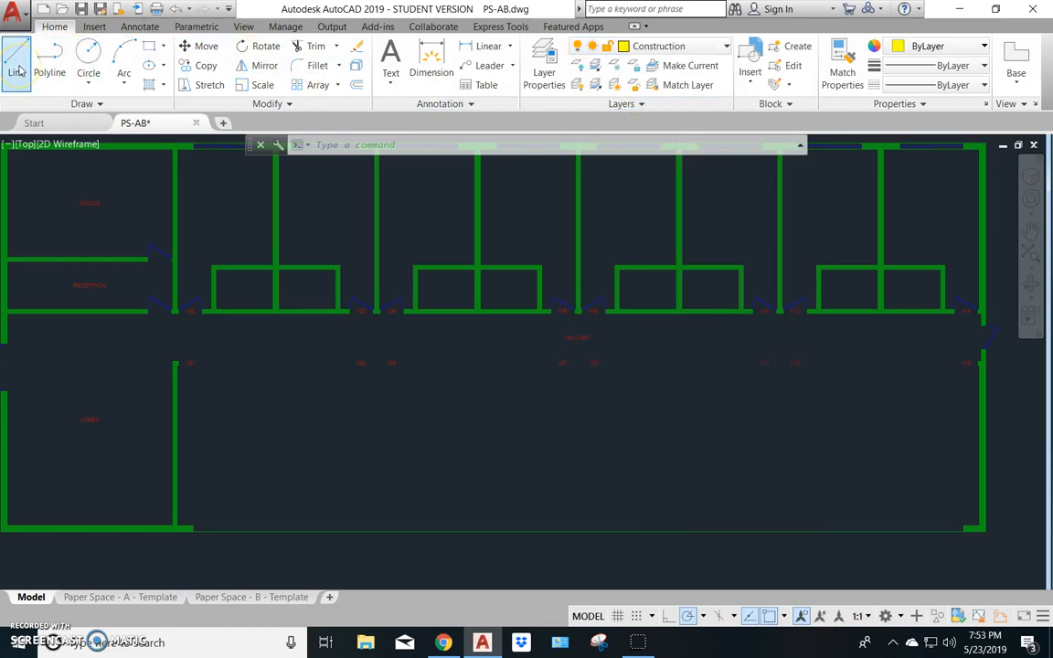
{"action": "mouse_move", "coordinate": [207, 269]}
{"action": "middle_mouse_down"}
{"action": "mouse_move", "coordinate": [425, 271]}
{"action": "mouse_move", "coordinate": [423, 305]}
{"action": "middle_mouse_up"}
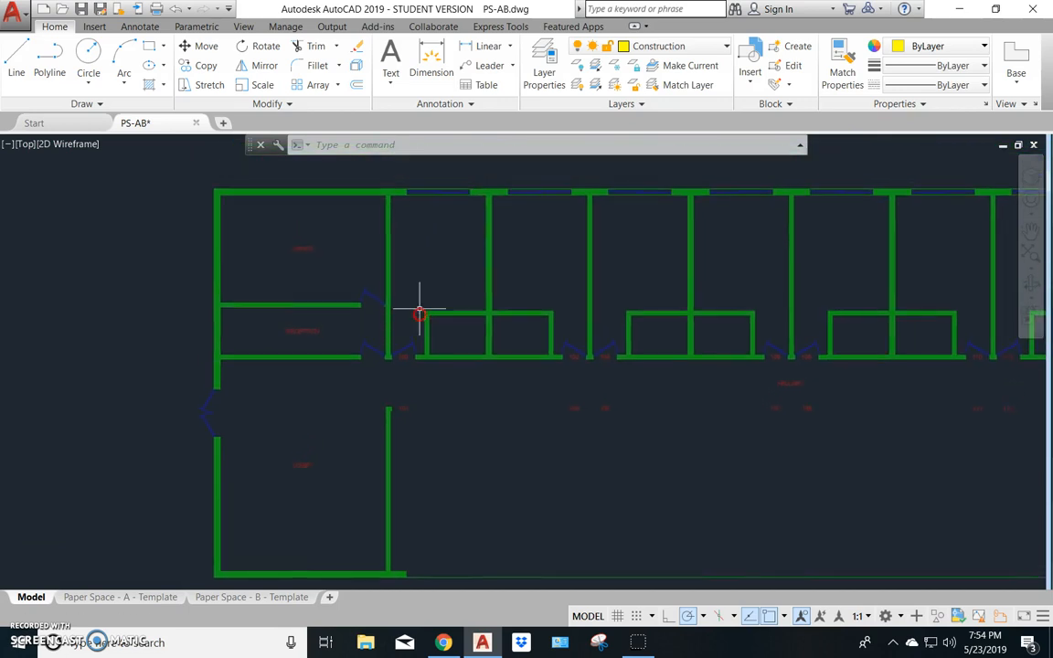
{"action": "left_click", "coordinate": [483, 49]}
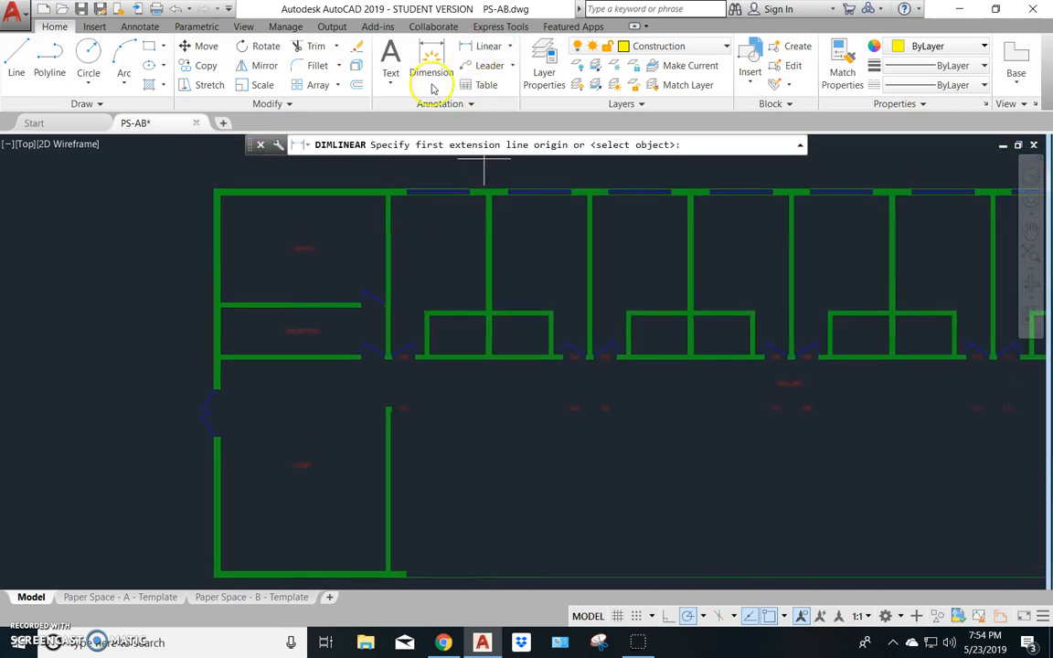
{"action": "left_click", "coordinate": [220, 194]}
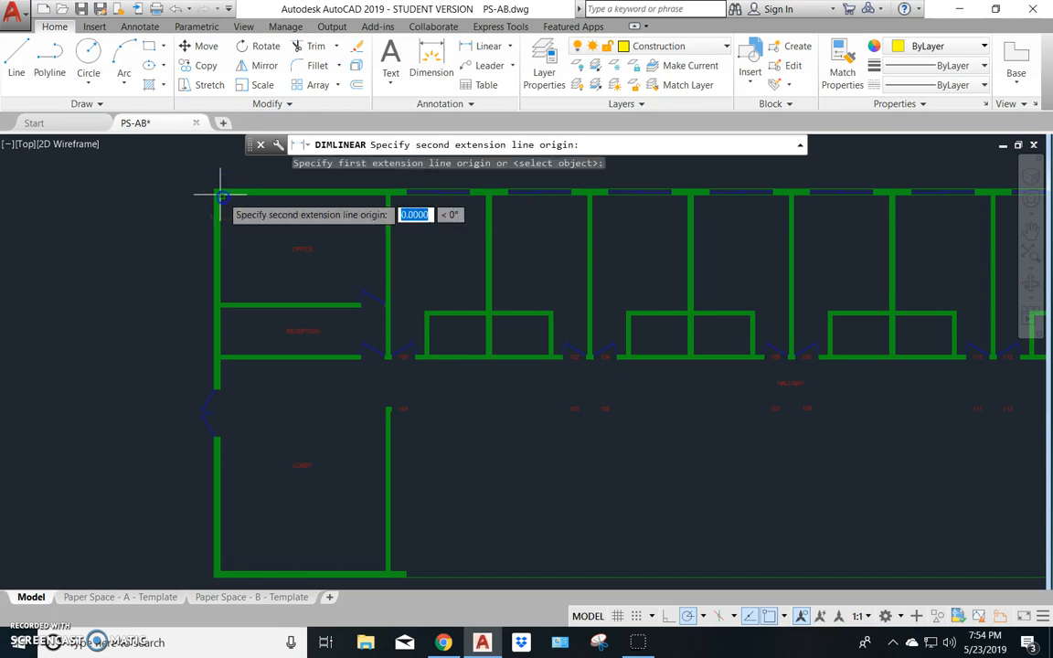
{"action": "left_click", "coordinate": [220, 566]}
{"action": "left_click", "coordinate": [259, 518]}
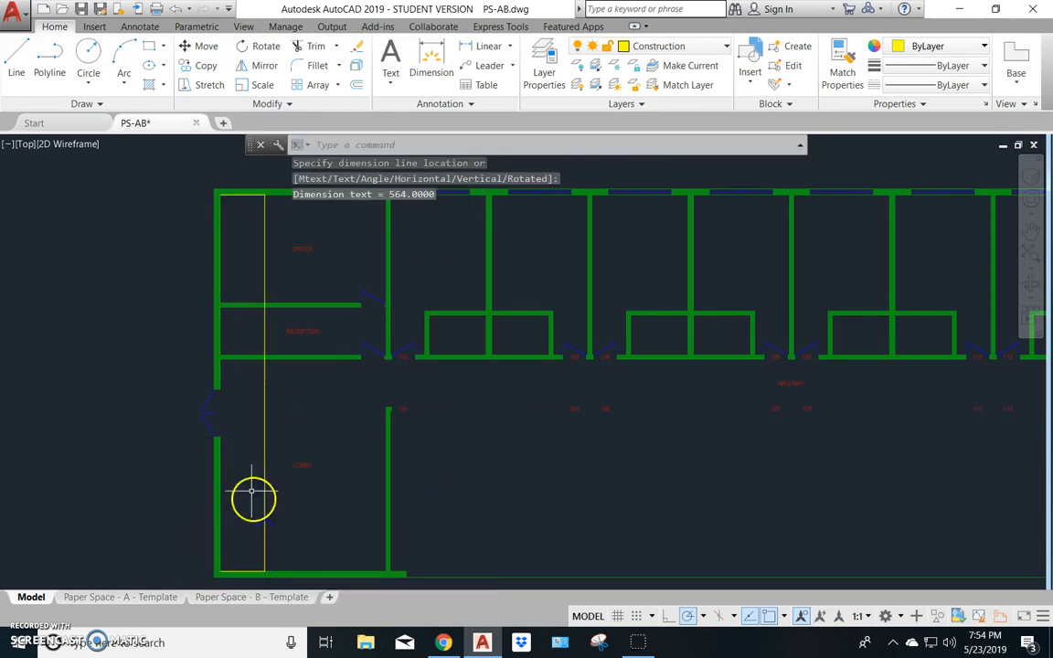
{"action": "scroll", "coordinate": [258, 399], "scroll_direction": "up", "scroll_amount": 2}
{"action": "scroll", "coordinate": [275, 384], "scroll_direction": "up", "scroll_amount": 5}
{"action": "scroll", "coordinate": [337, 477], "scroll_direction": "down", "scroll_amount": 5}
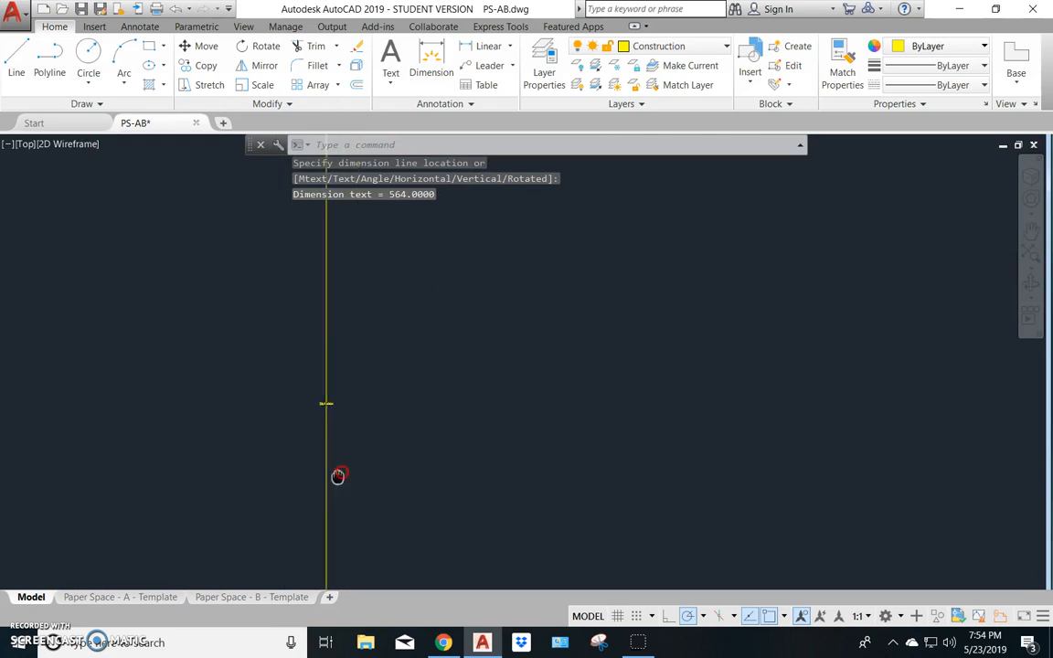
- Read the vertical dimension through the office and lobby, and erase it from the floor plan
{"action": "scroll", "coordinate": [313, 362], "scroll_direction": "up", "scroll_amount": 4}
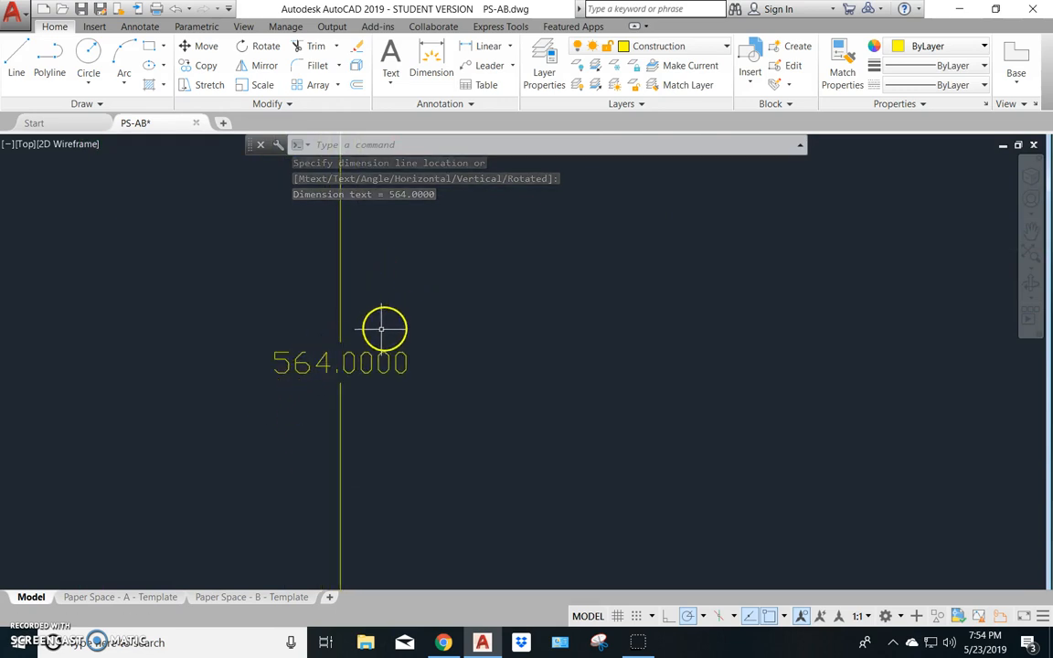
{"action": "scroll", "coordinate": [352, 320], "scroll_direction": "down", "scroll_amount": 4}
{"action": "scroll", "coordinate": [352, 319], "scroll_direction": "down", "scroll_amount": 5}
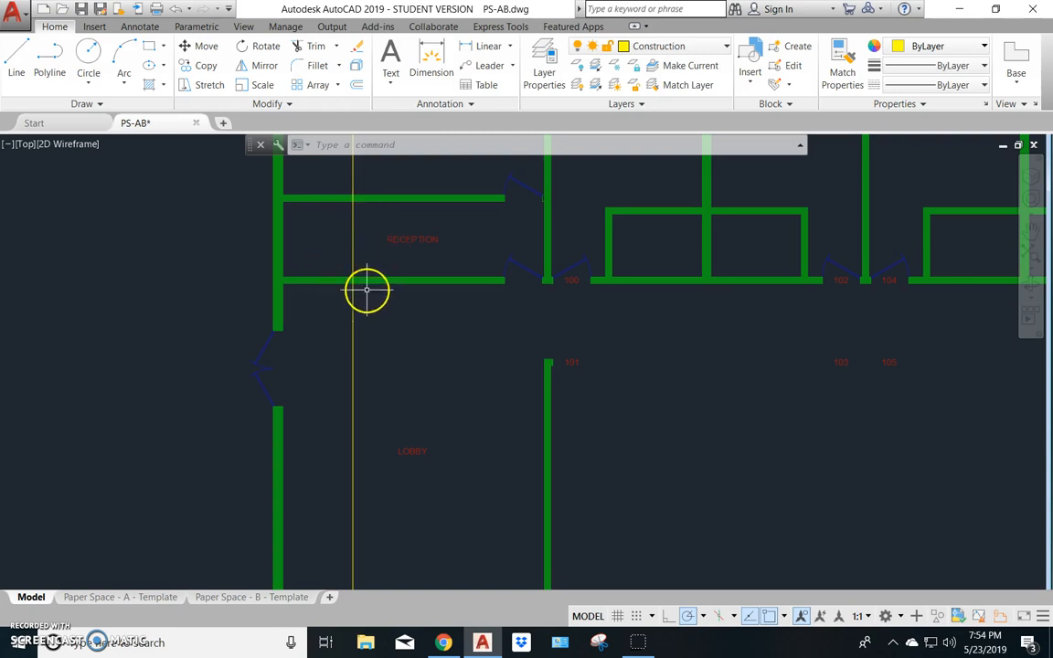
{"action": "scroll", "coordinate": [366, 290], "scroll_direction": "up", "scroll_amount": 2}
{"action": "left_click", "coordinate": [345, 307]}
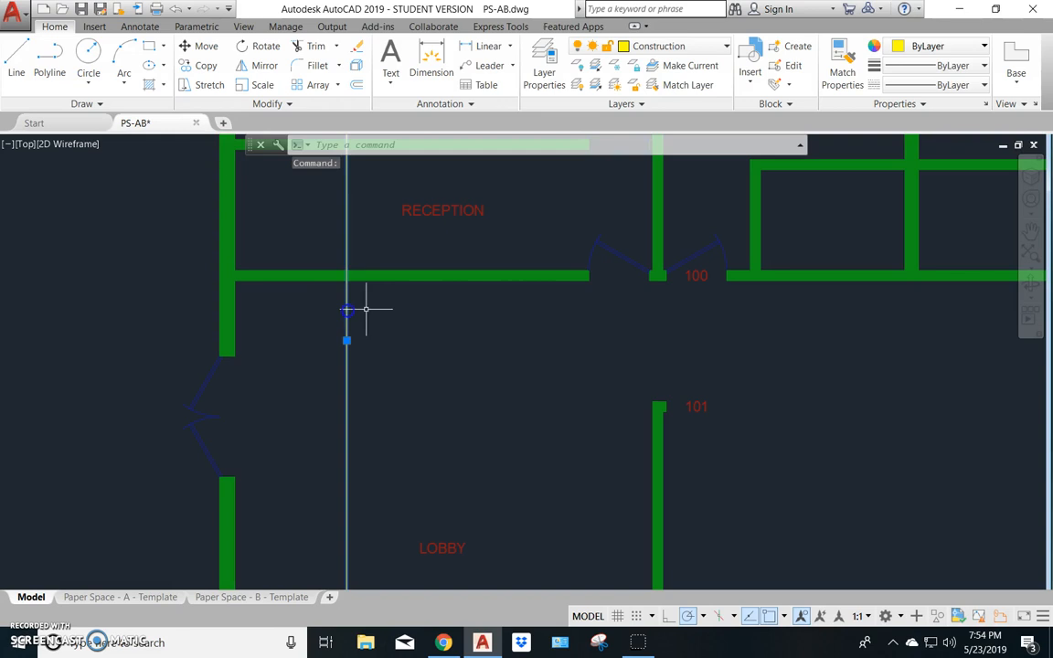
{"action": "key", "text": "Delete"}
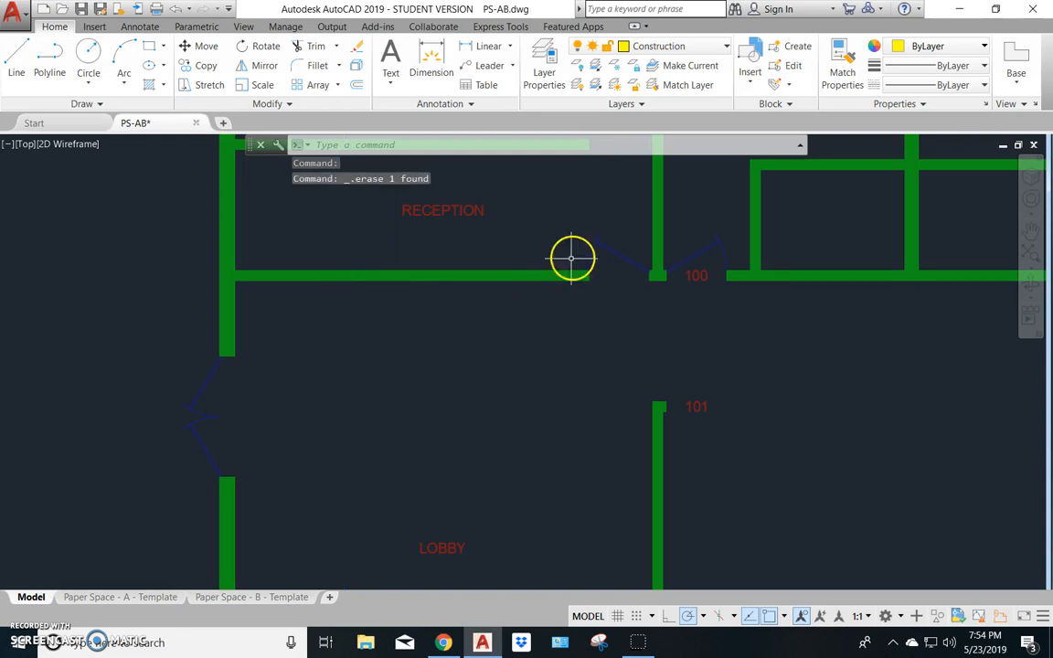
- Draw a horizontal construction line along the hallway, starting 282 below the inner corner of the wall end at room 100's window and stopping near the far exit
{"action": "scroll", "coordinate": [454, 293], "scroll_direction": "up", "scroll_amount": 3}
{"action": "scroll", "coordinate": [454, 294], "scroll_direction": "down", "scroll_amount": 5}
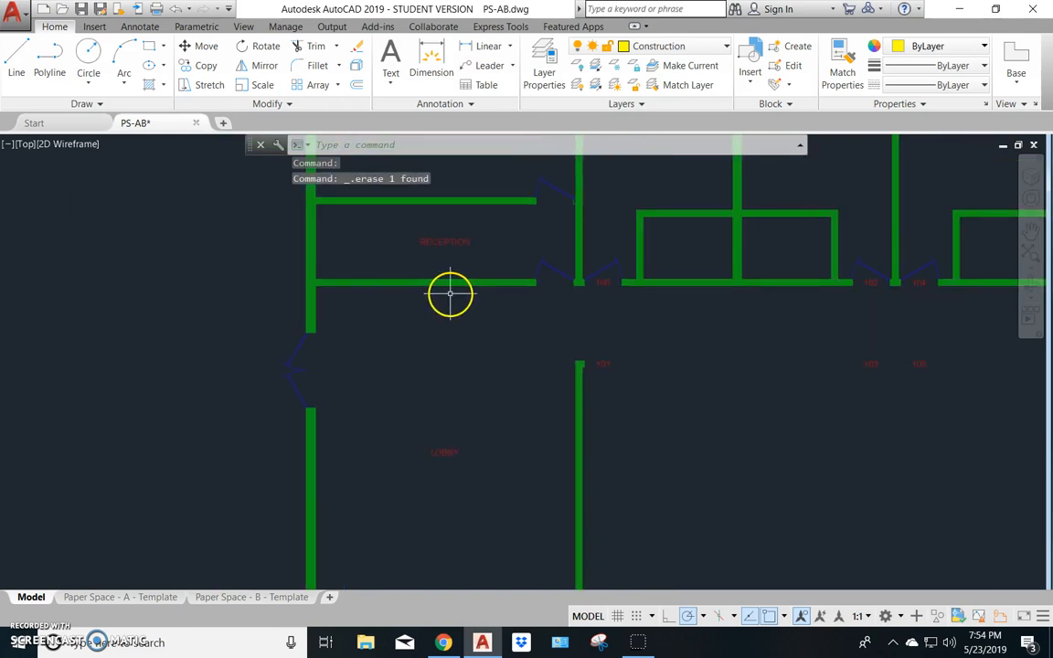
{"action": "left_click", "coordinate": [25, 77]}
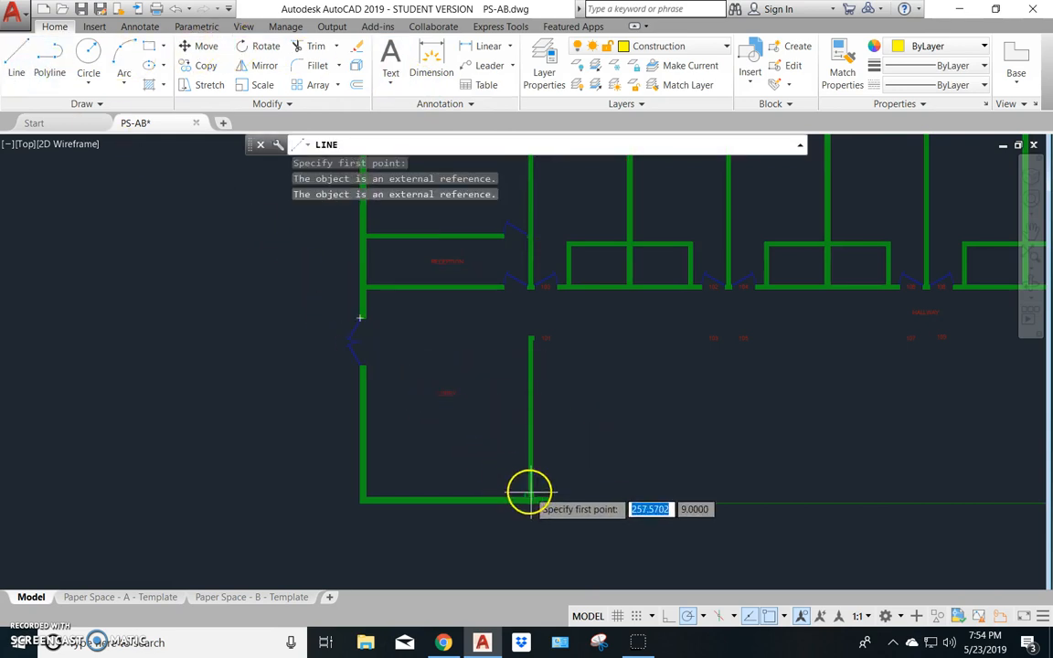
{"action": "scroll", "coordinate": [547, 465], "scroll_direction": "up", "scroll_amount": 4}
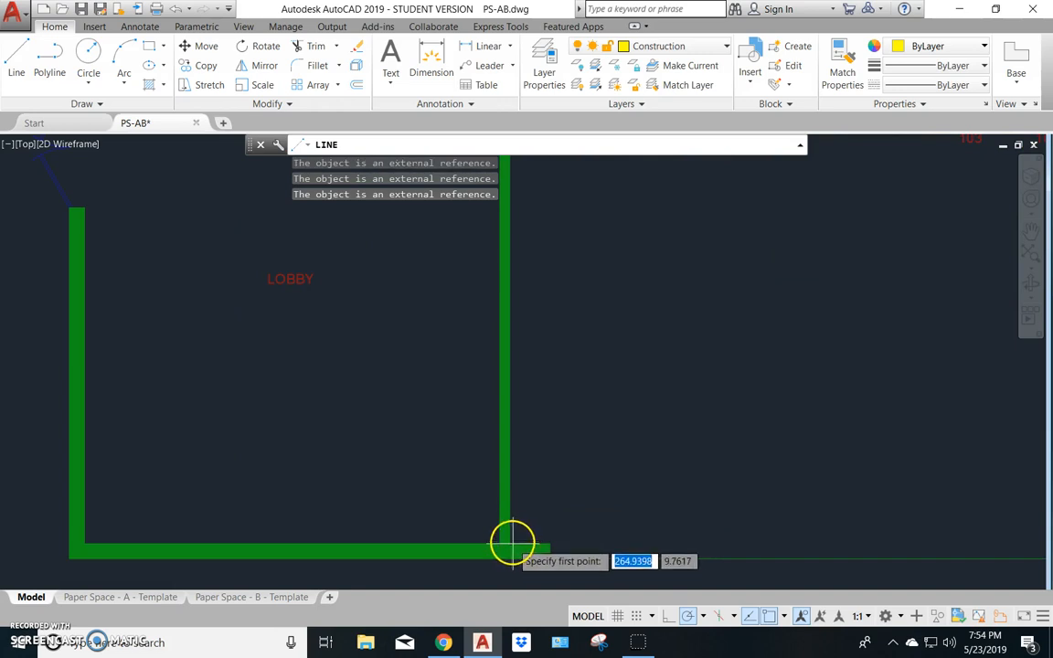
{"action": "scroll", "coordinate": [510, 471], "scroll_direction": "up", "scroll_amount": 2}
{"action": "scroll", "coordinate": [507, 356], "scroll_direction": "down", "scroll_amount": 4}
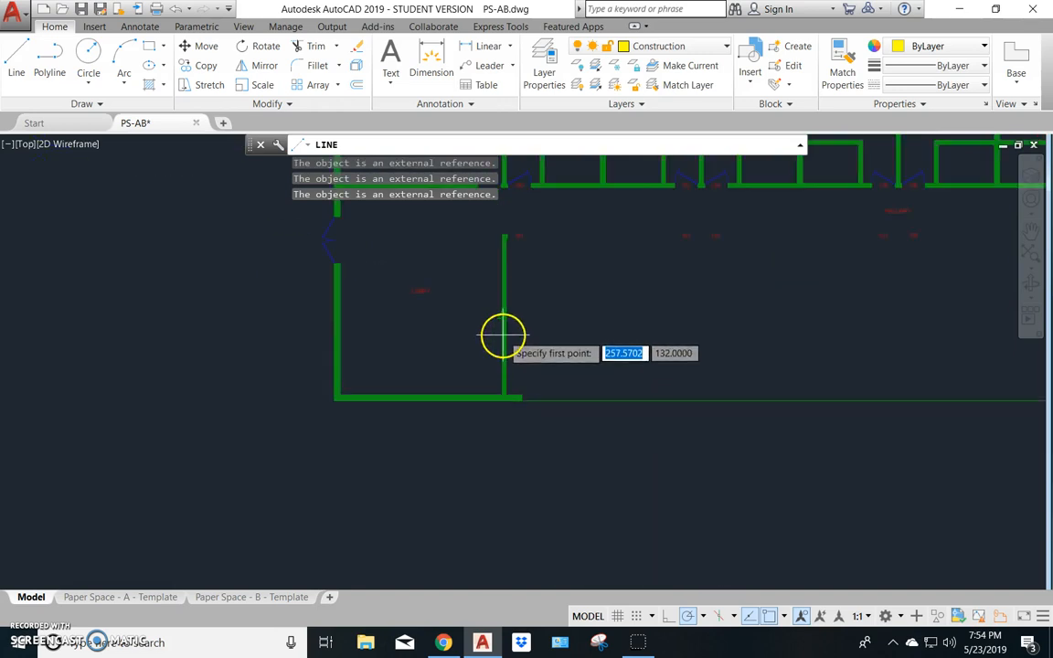
{"action": "scroll", "coordinate": [501, 393], "scroll_direction": "down", "scroll_amount": 2}
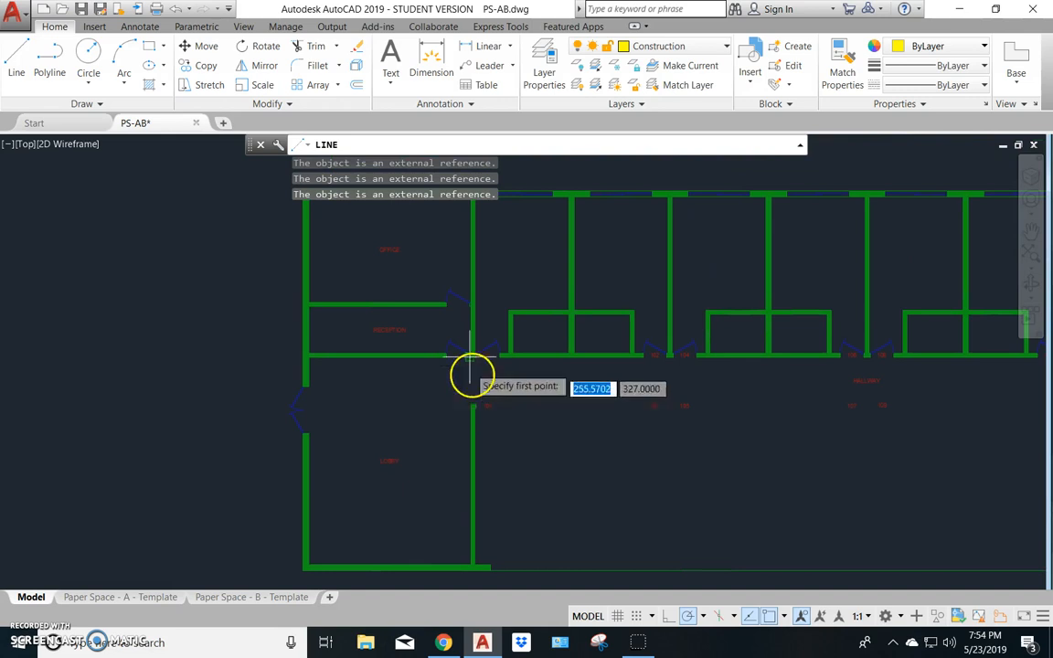
{"action": "mouse_move", "coordinate": [472, 244]}
{"action": "middle_mouse_down"}
{"action": "mouse_move", "coordinate": [505, 305]}
{"action": "mouse_move", "coordinate": [489, 373]}
{"action": "middle_mouse_up"}
{"action": "scroll", "coordinate": [493, 361], "scroll_direction": "up", "scroll_amount": 4}
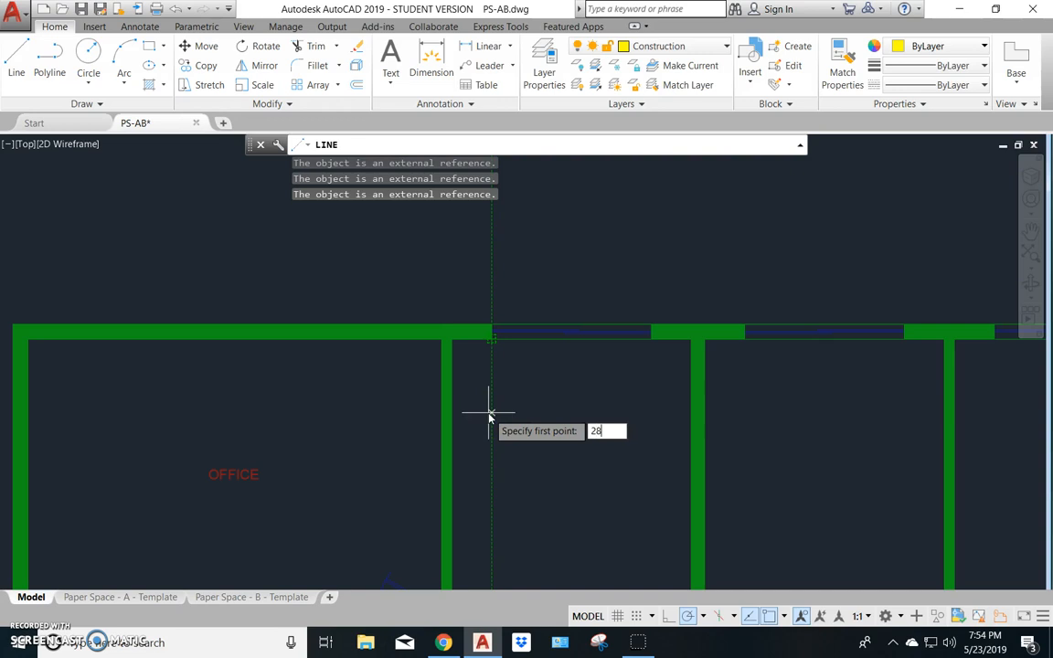
{"action": "key", "text": "Return"}
{"action": "scroll", "coordinate": [447, 521], "scroll_direction": "down", "scroll_amount": 3}
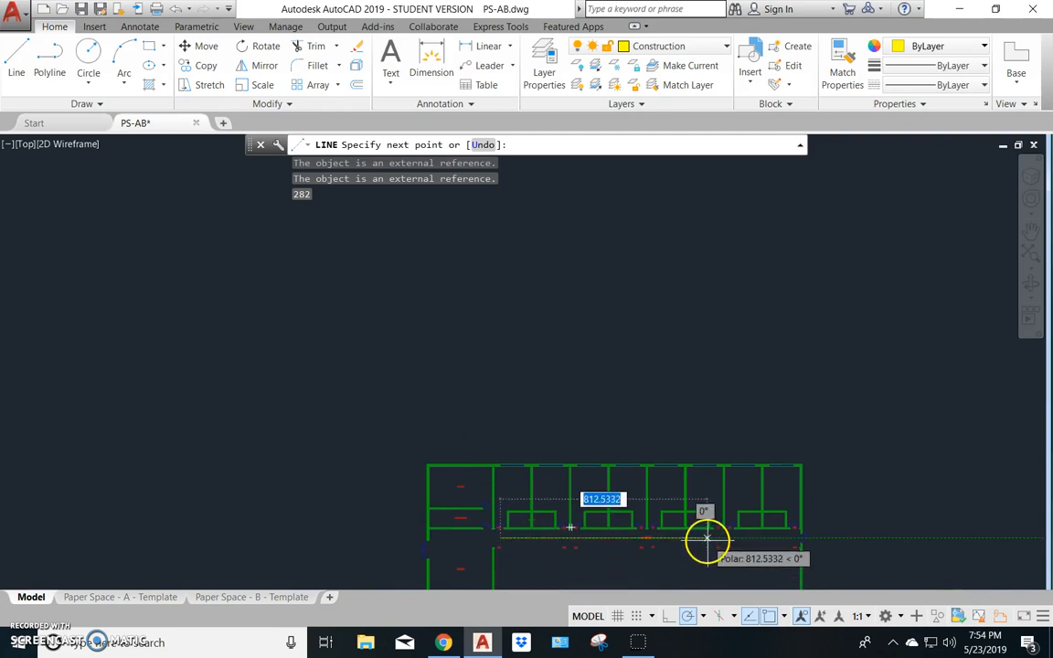
{"action": "left_click", "coordinate": [791, 537]}
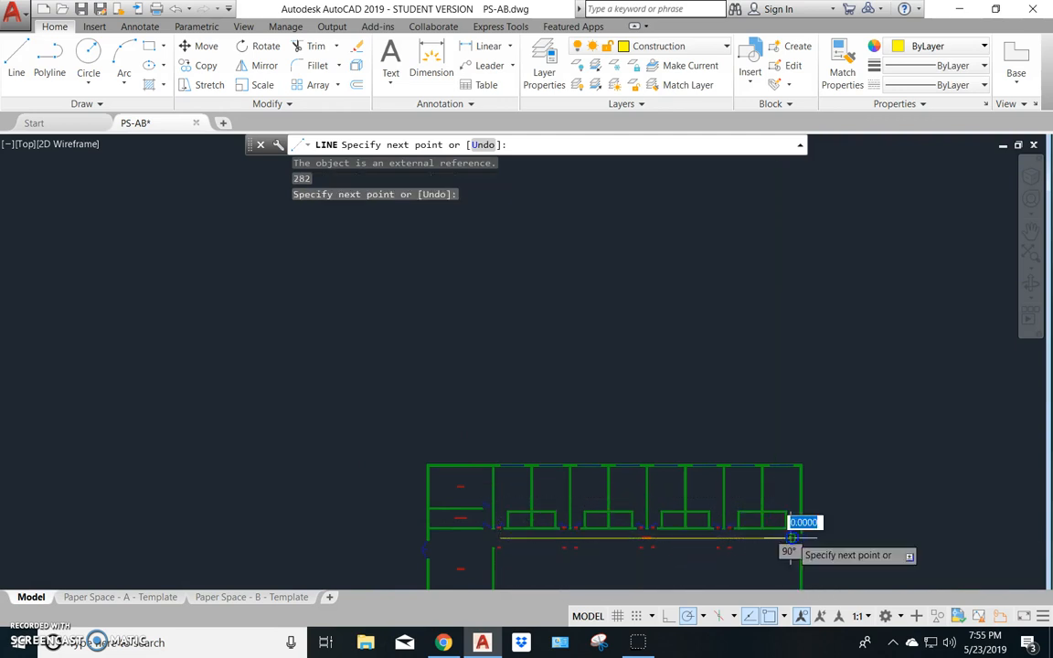
{"action": "right_click", "coordinate": [819, 494]}
{"action": "scroll", "coordinate": [590, 514], "scroll_direction": "up", "scroll_amount": 3}
{"action": "scroll", "coordinate": [575, 510], "scroll_direction": "down", "scroll_amount": 2}
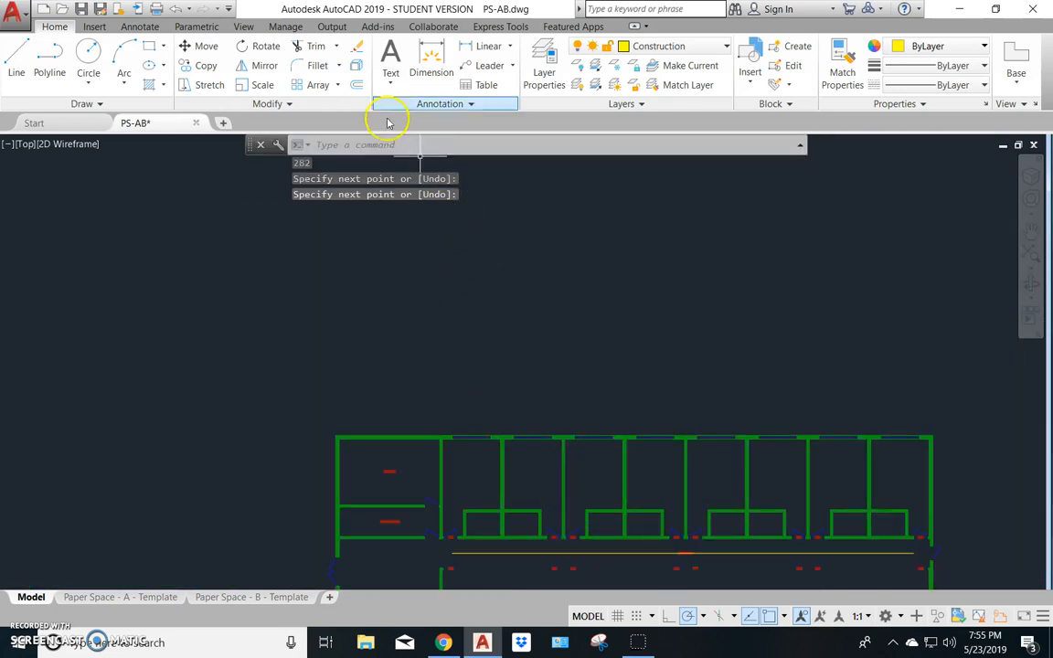
- Mirror all eight even-numbered rooms, 100 through 114, about the hallway construction line to fill the odd-numbered side, keeping the originals
{"action": "left_click", "coordinate": [259, 65]}
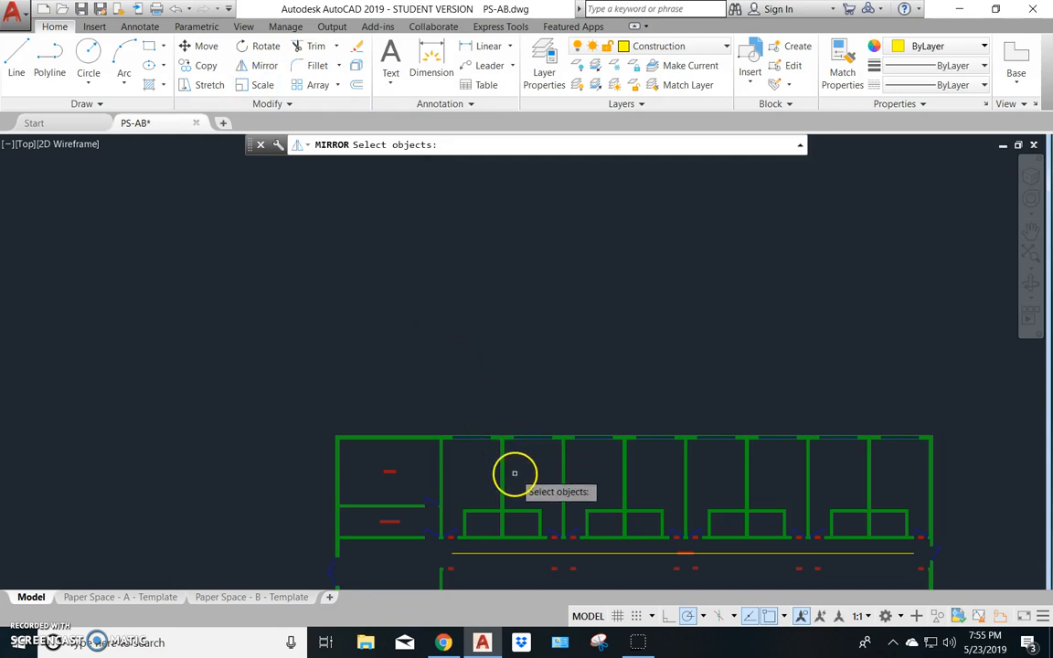
{"action": "left_click", "coordinate": [479, 509]}
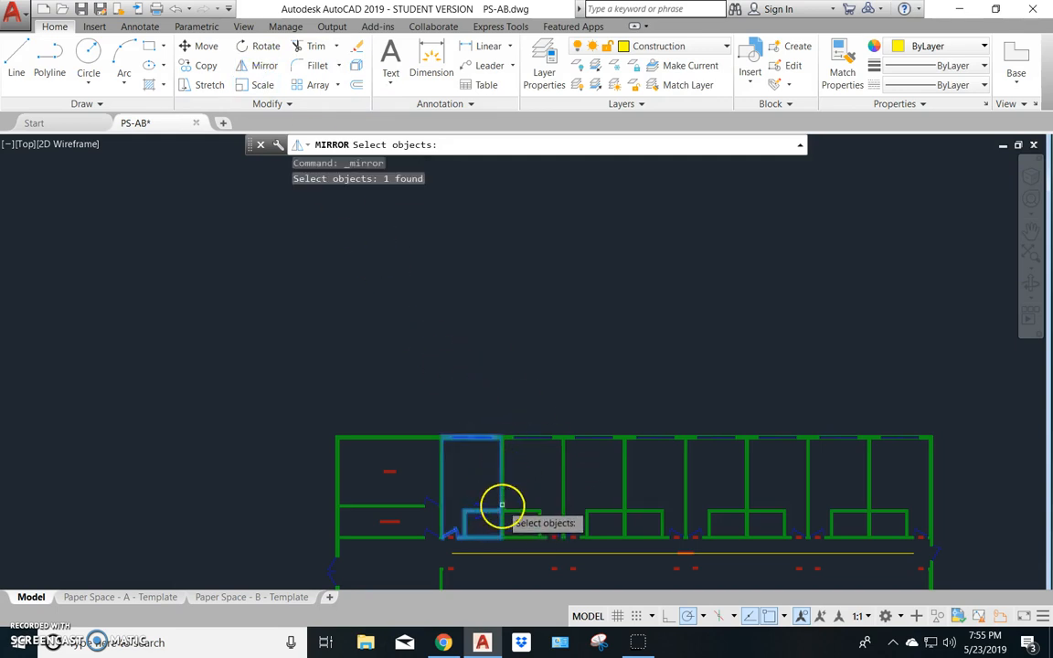
{"action": "left_click", "coordinate": [564, 480]}
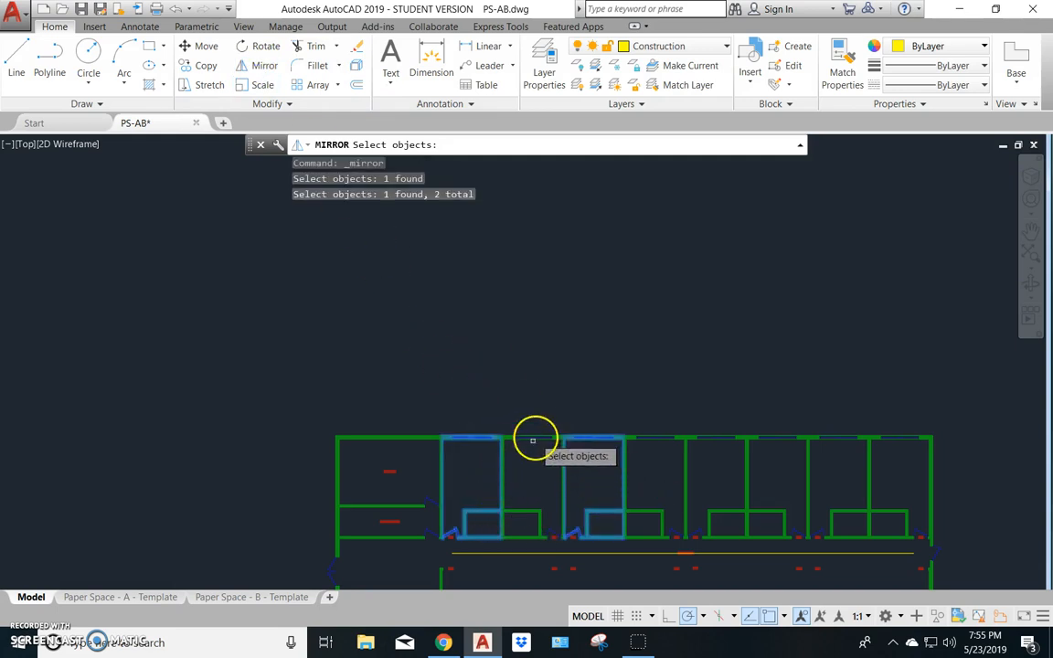
{"action": "left_click", "coordinate": [535, 512]}
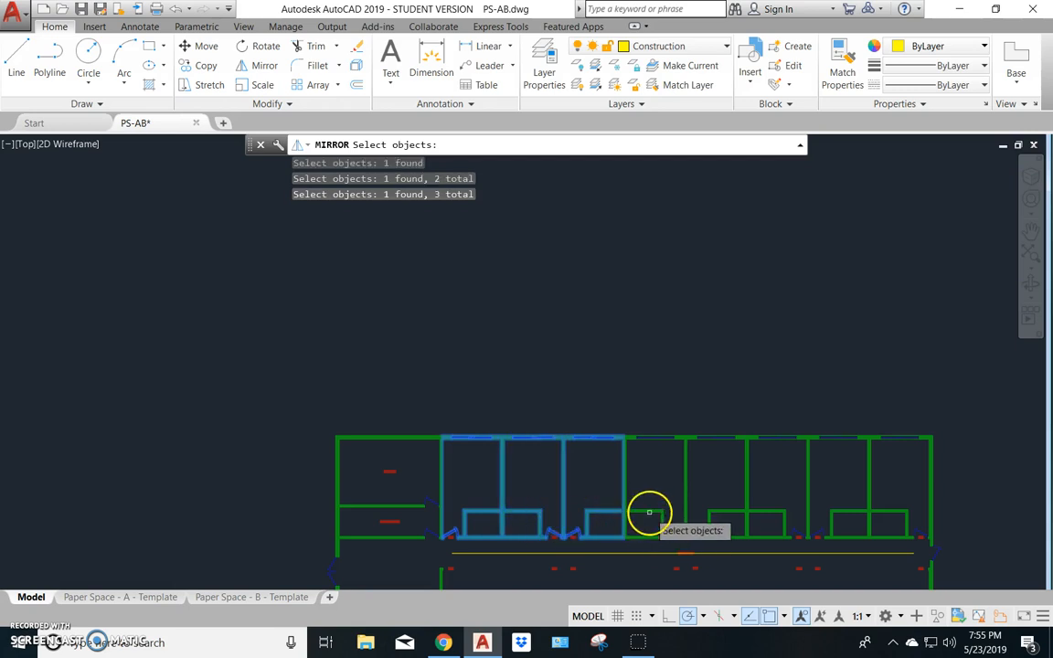
{"action": "left_click", "coordinate": [650, 511]}
{"action": "left_click", "coordinate": [732, 510]}
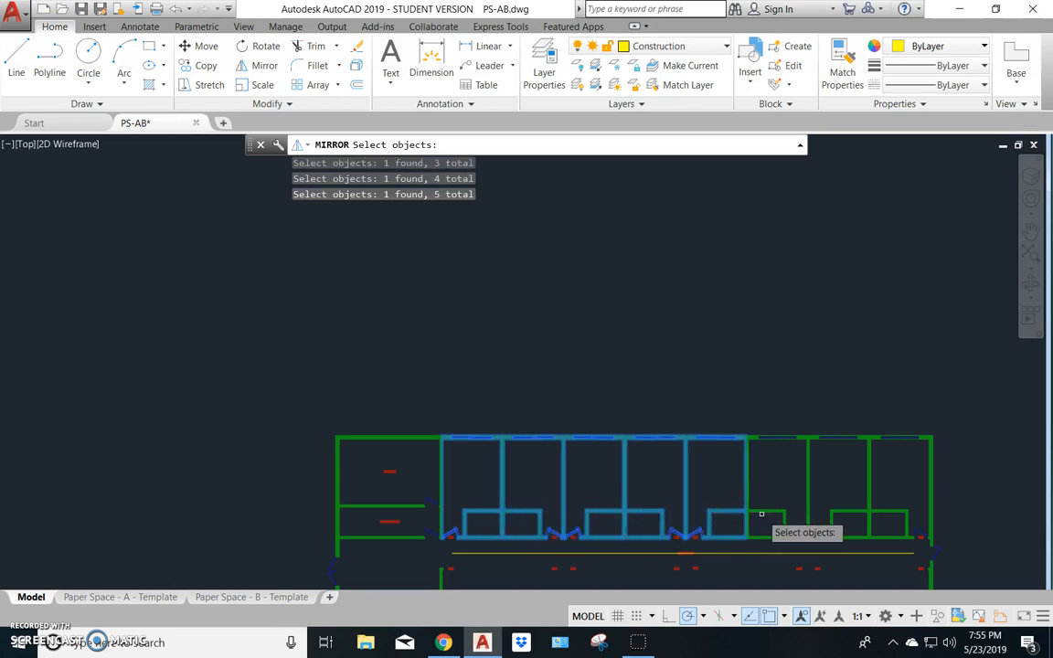
{"action": "left_click", "coordinate": [830, 513]}
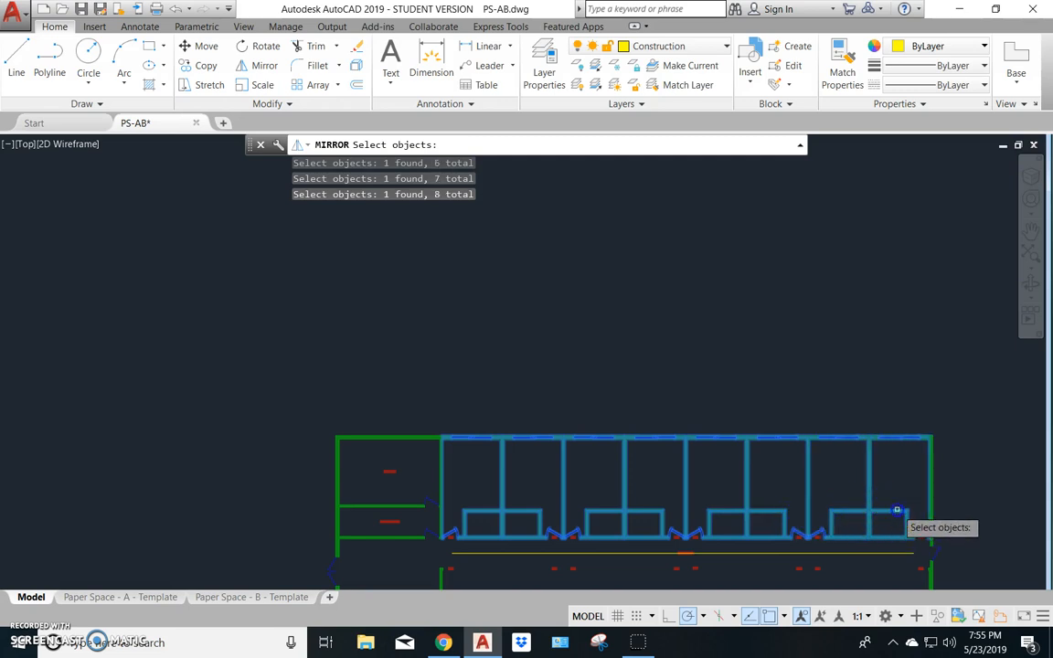
{"action": "scroll", "coordinate": [782, 507], "scroll_direction": "down", "scroll_amount": 3}
{"action": "scroll", "coordinate": [769, 500], "scroll_direction": "up", "scroll_amount": 1}
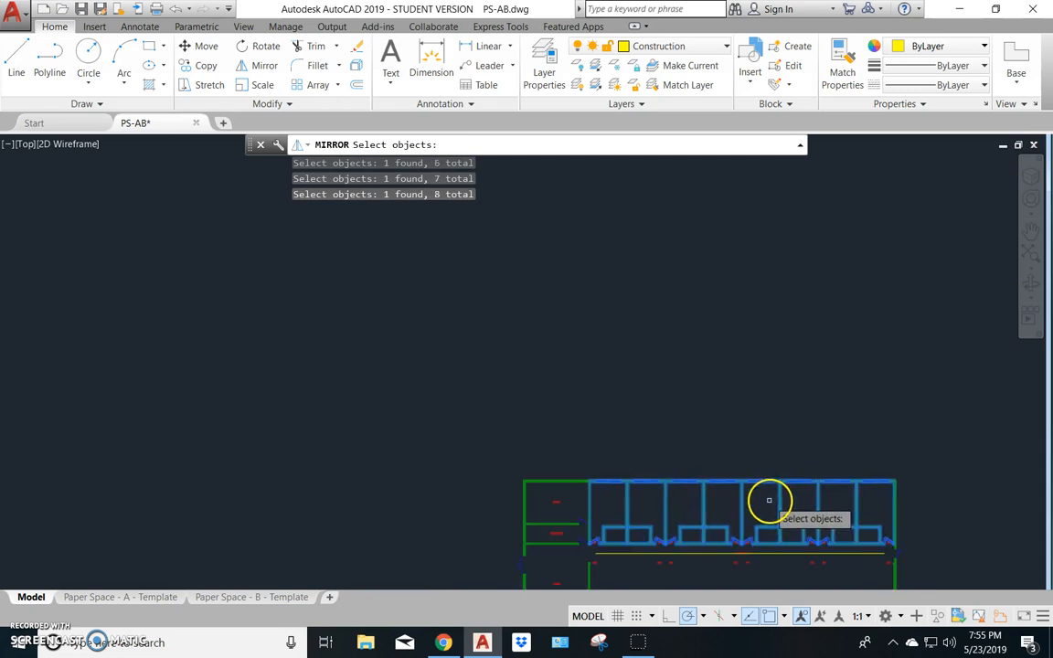
{"action": "key", "text": "Return"}
{"action": "mouse_move", "coordinate": [676, 511]}
{"action": "middle_mouse_down"}
{"action": "mouse_move", "coordinate": [627, 477]}
{"action": "mouse_move", "coordinate": [545, 448]}
{"action": "middle_mouse_up"}
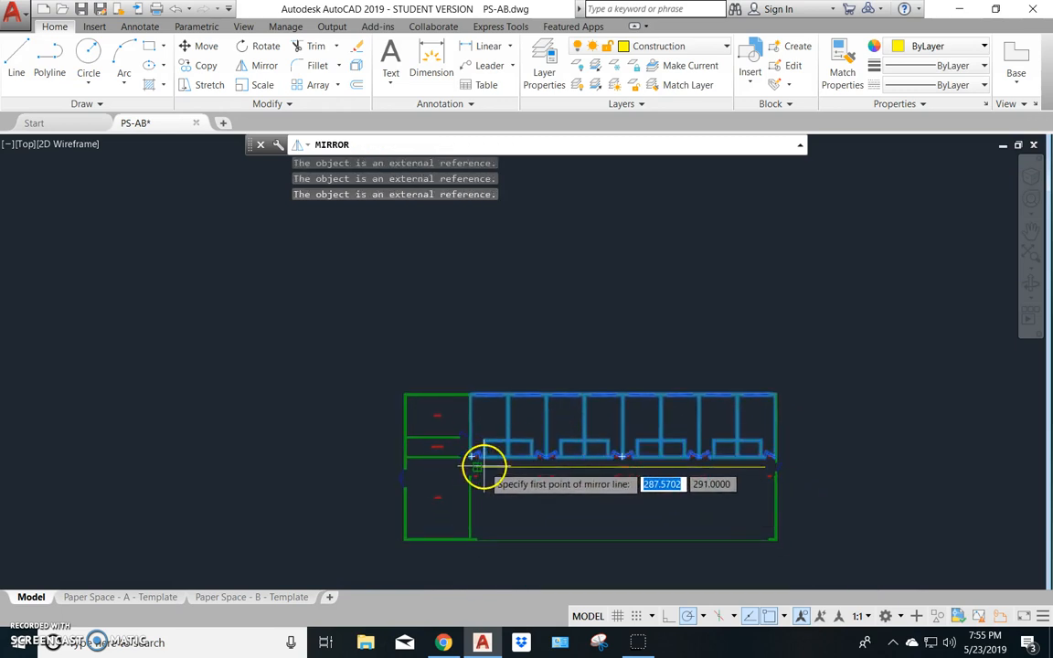
{"action": "left_click", "coordinate": [541, 462]}
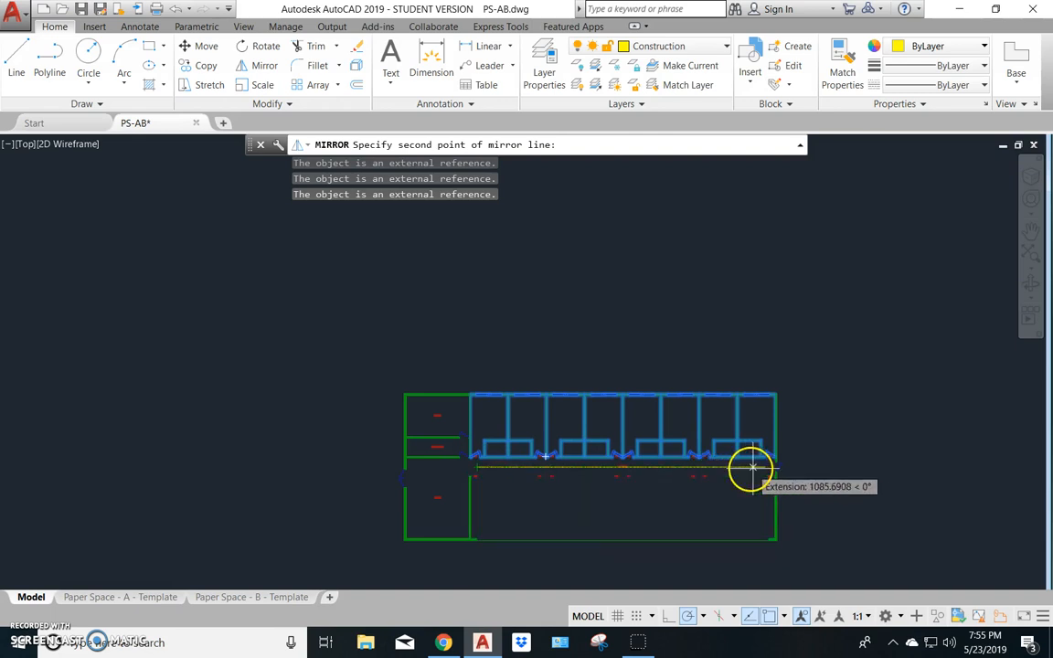
{"action": "left_click", "coordinate": [763, 467]}
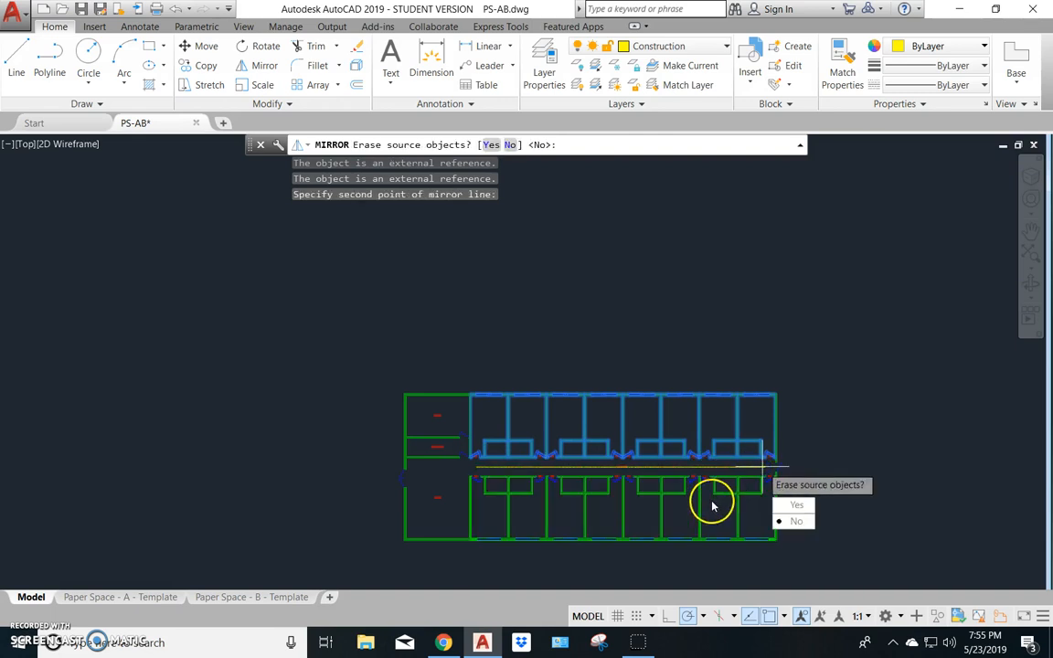
{"action": "left_click", "coordinate": [796, 521]}
- Check the mirrored rooms on both sides of the hallway and select the construction line between them
{"action": "scroll", "coordinate": [602, 445], "scroll_direction": "up", "scroll_amount": 5}
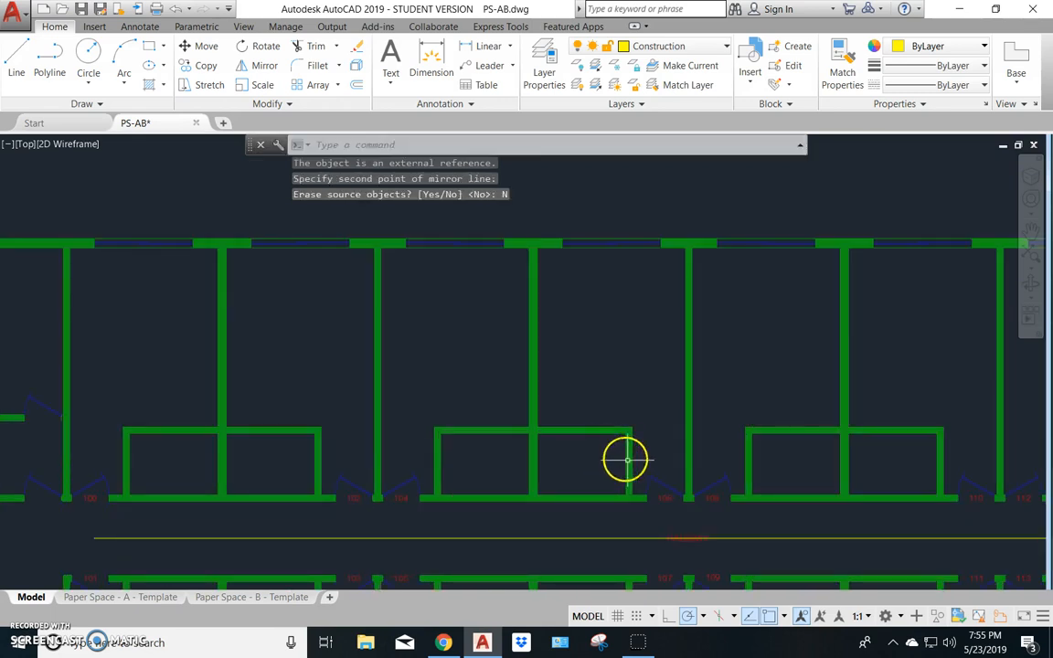
{"action": "middle_click_drag", "start_coordinate": [698, 525], "coordinate": [627, 329]}
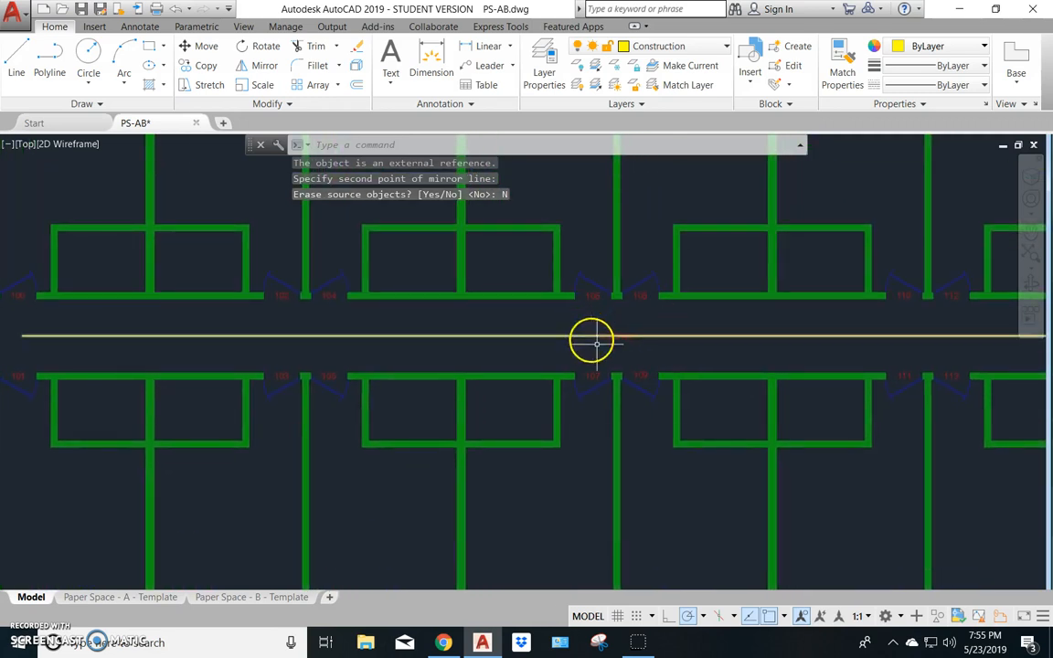
{"action": "scroll", "coordinate": [369, 365], "scroll_direction": "down", "scroll_amount": 5}
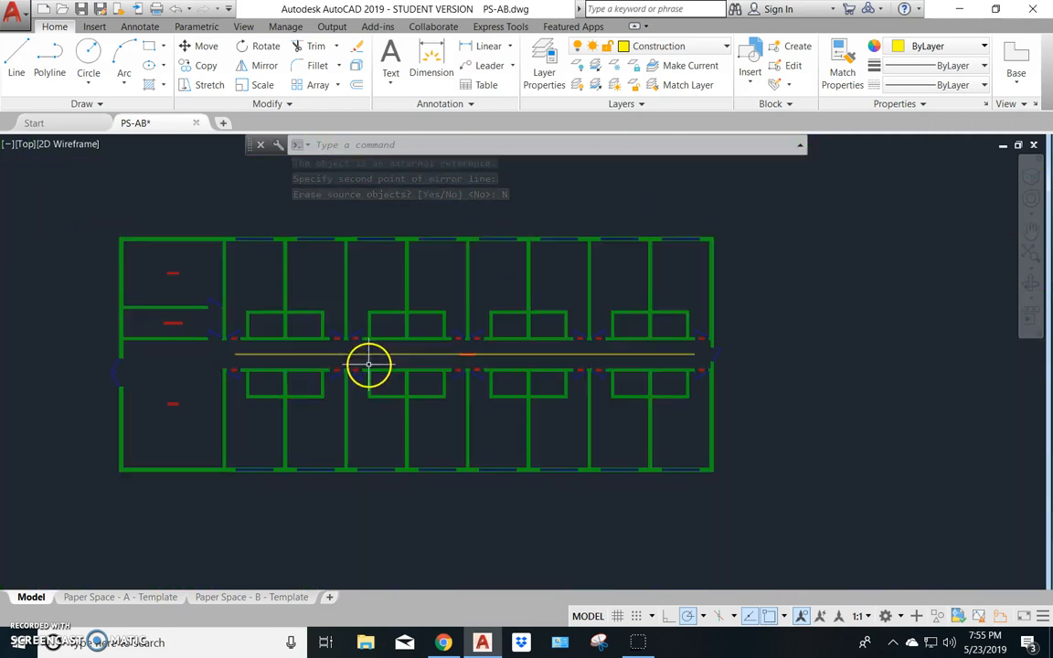
{"action": "scroll", "coordinate": [365, 362], "scroll_direction": "up", "scroll_amount": 2}
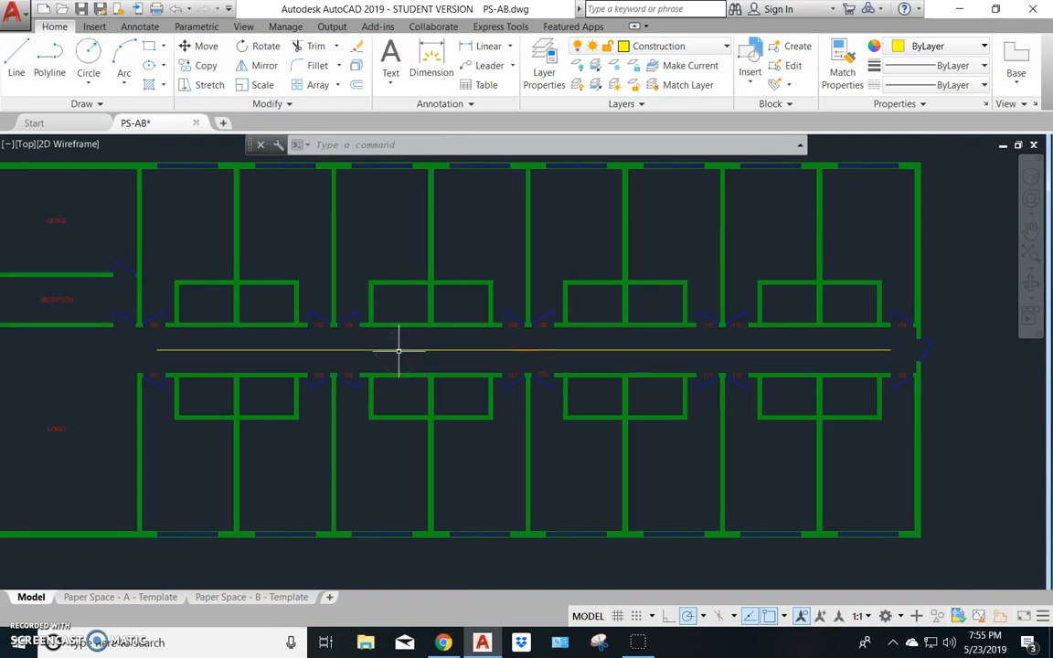
{"action": "left_click", "coordinate": [399, 350]}
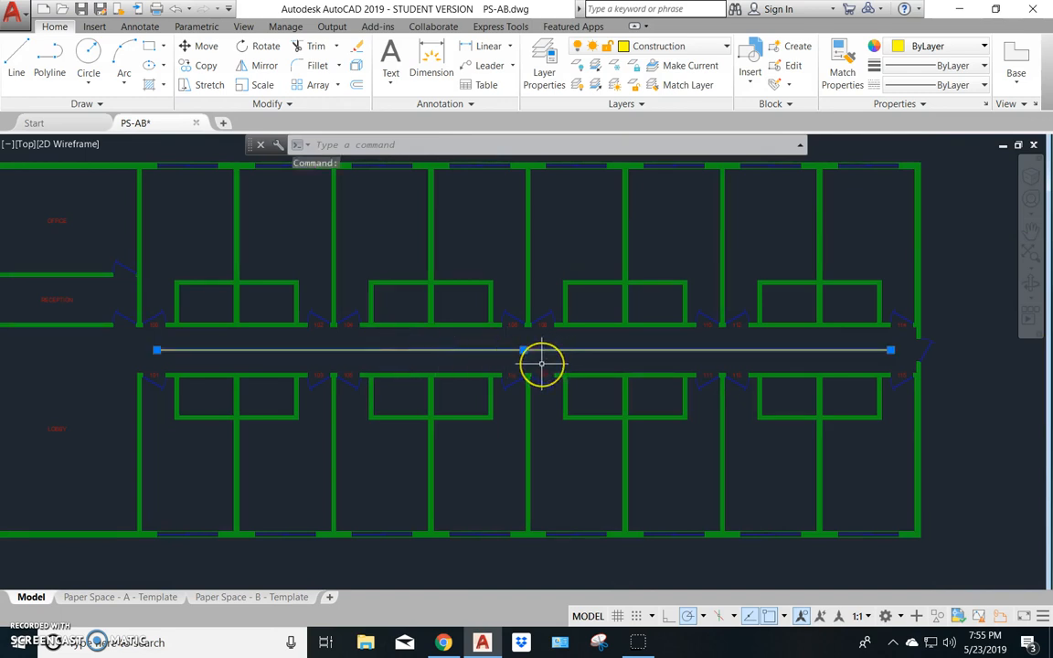